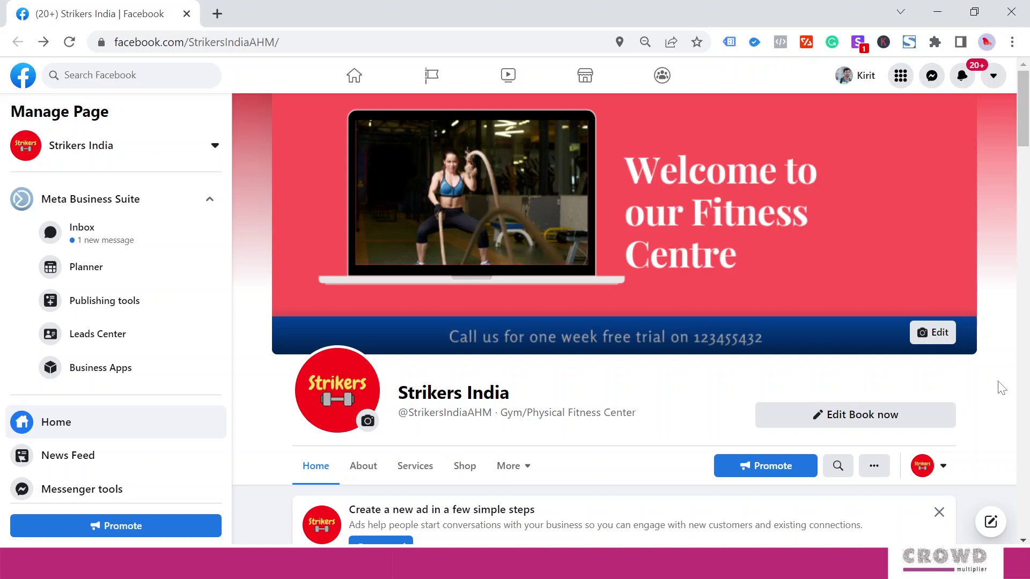
Start an In Person event from the Strikers India Page's Create row.
scroll(989, 250, "down", 4)
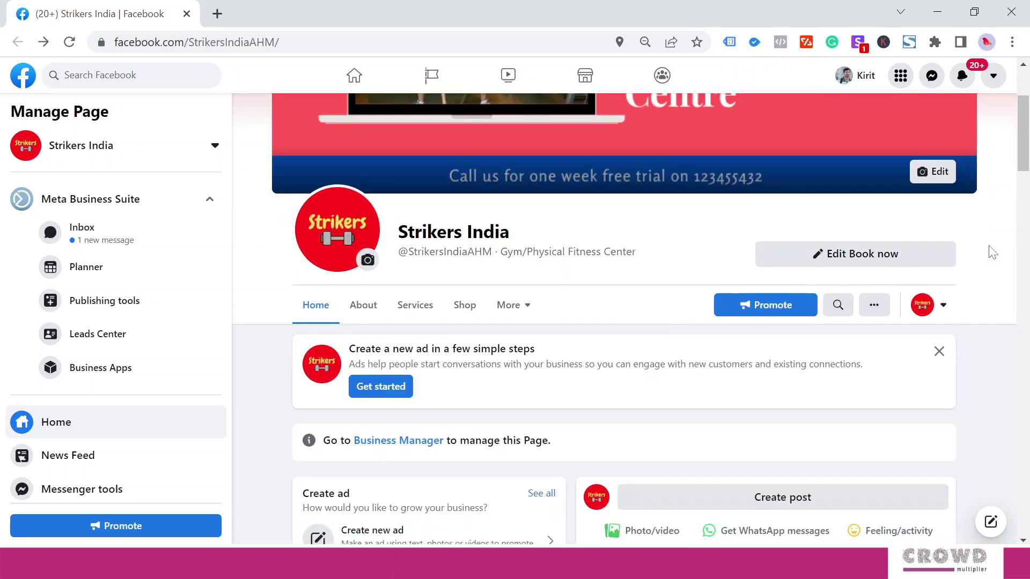
scroll(991, 252, "down", 2)
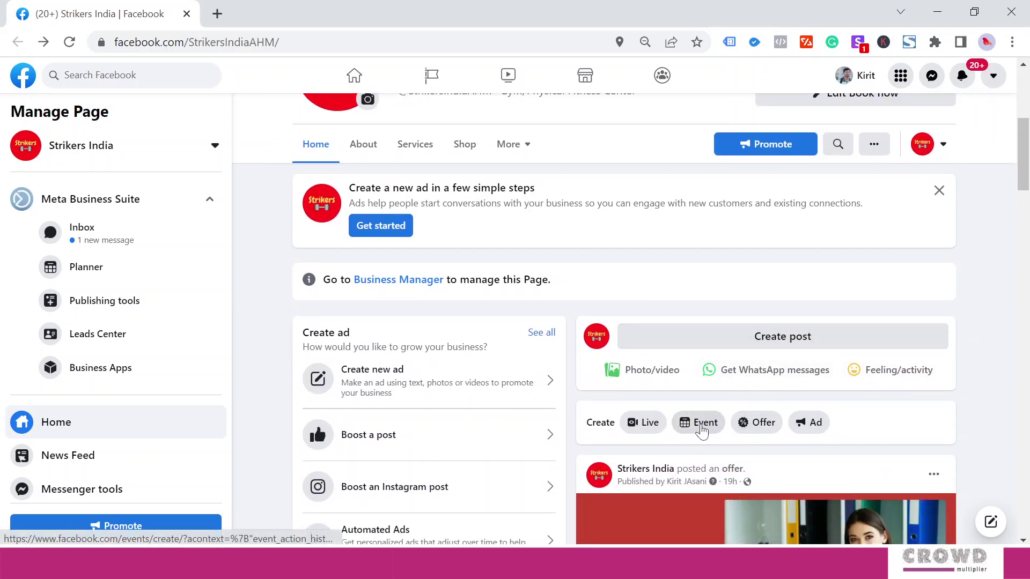
left_click(702, 428)
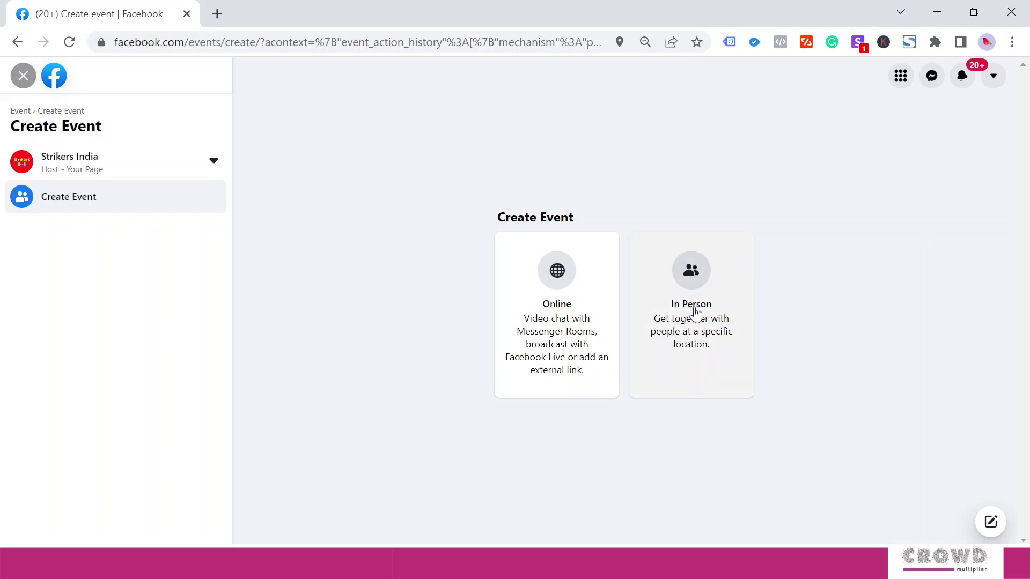
left_click(712, 346)
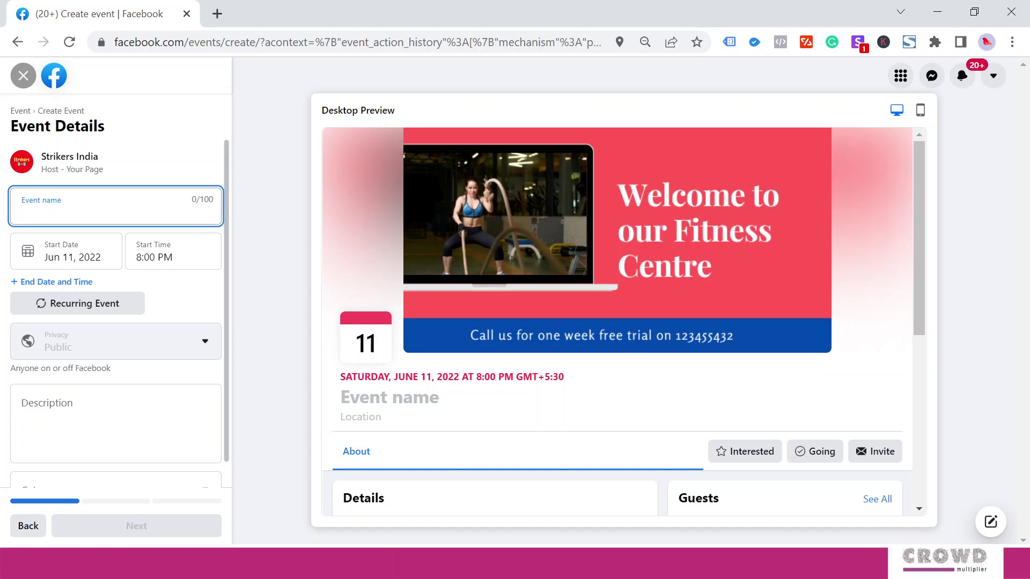
Enter 'Kids Yoga Training' as the event name.
type("Kids")
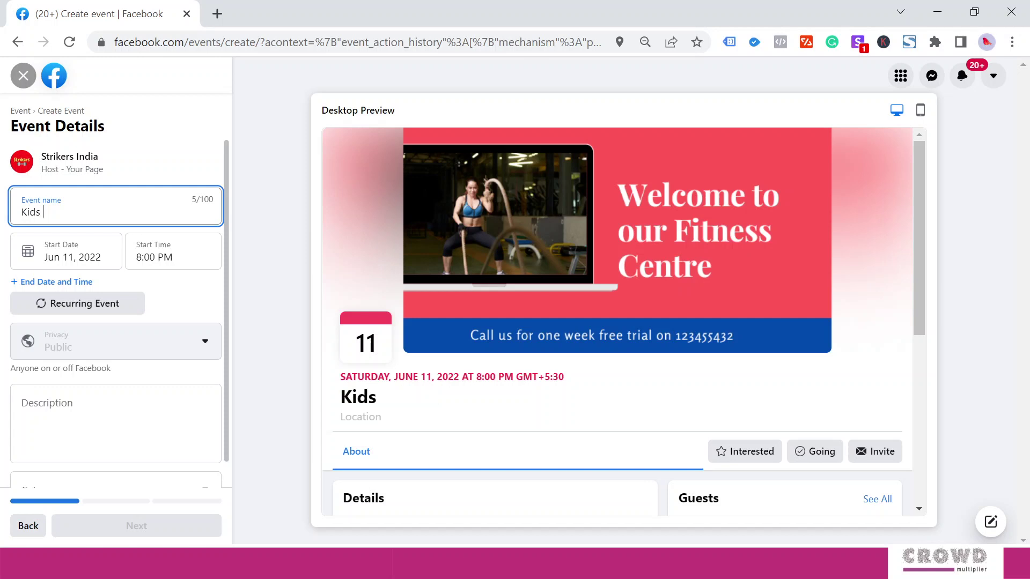
type(" Yoga Training")
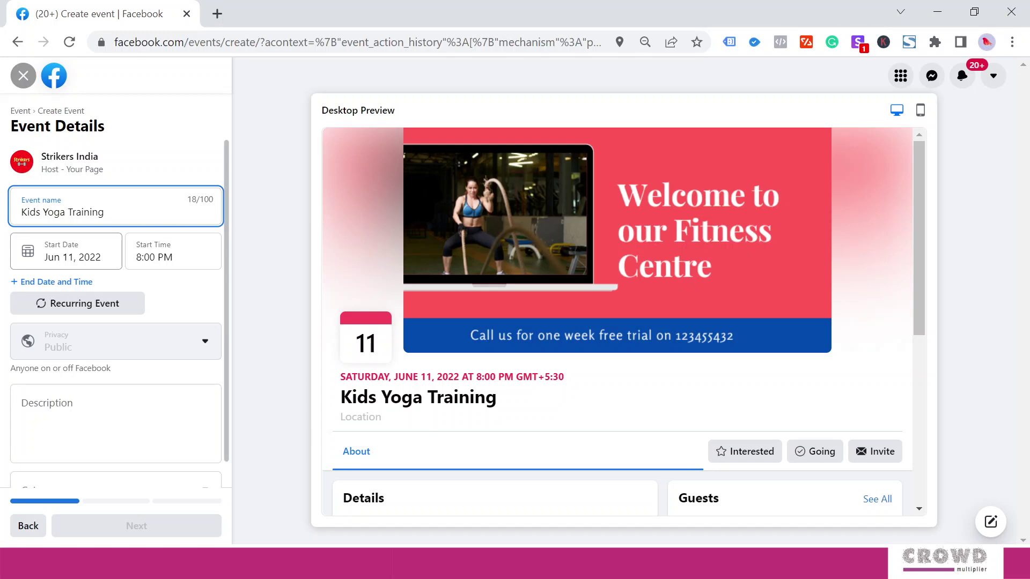
Set the event start to June 21, 2022 at 10:00 AM.
left_click(70, 255)
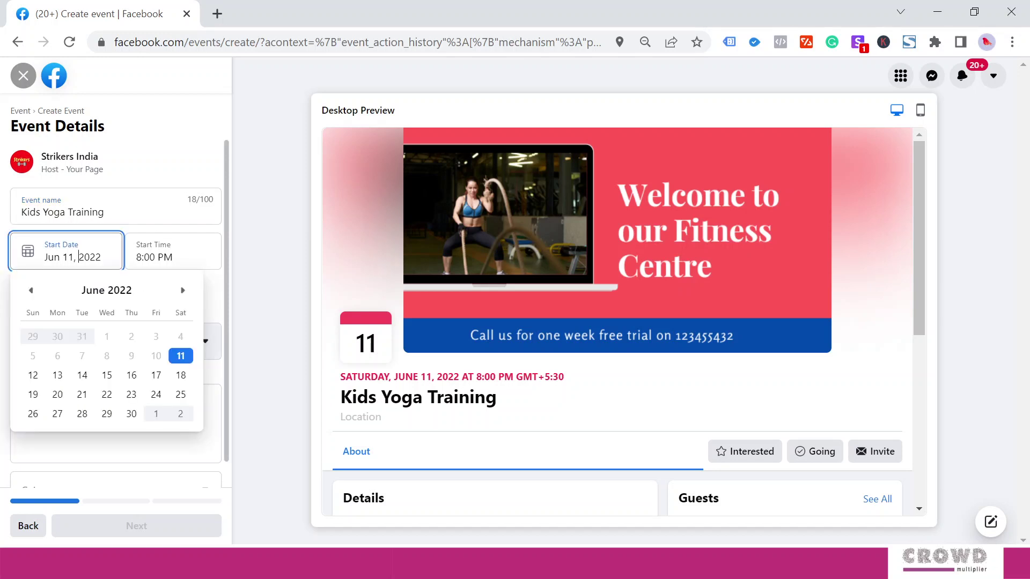
left_click(82, 394)
left_click(173, 257)
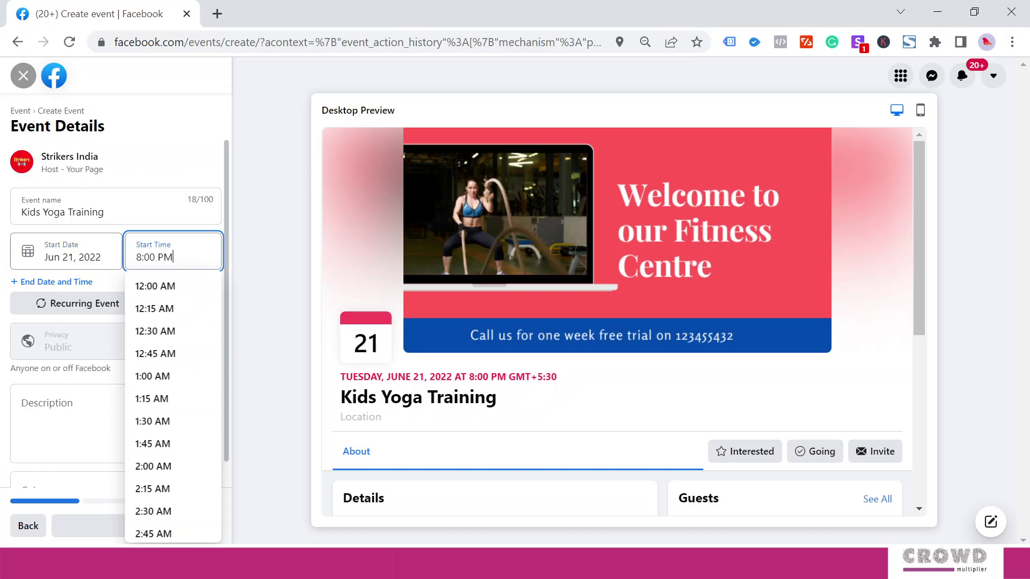
scroll(190, 347, "down", 2)
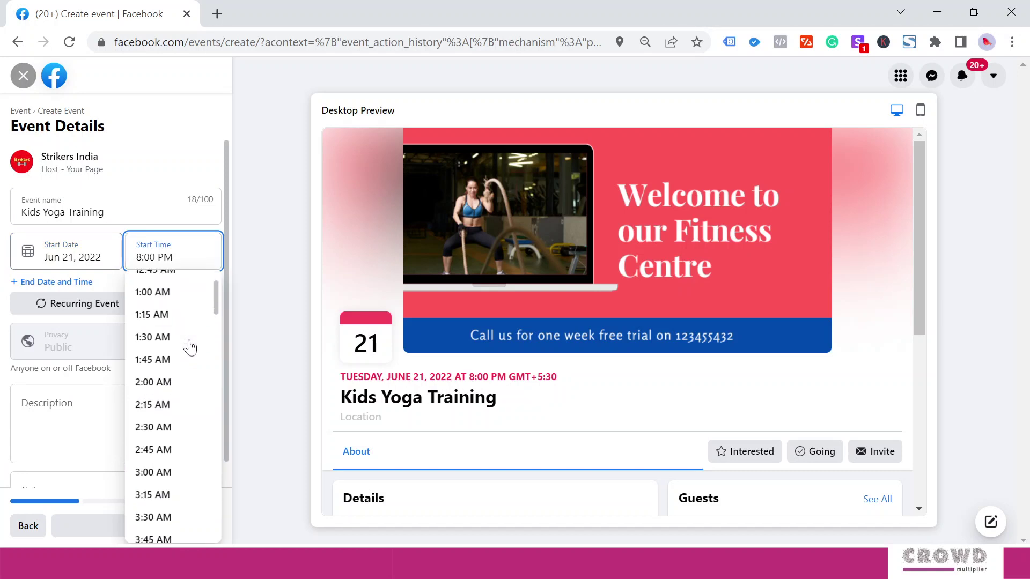
scroll(190, 347, "down", 10)
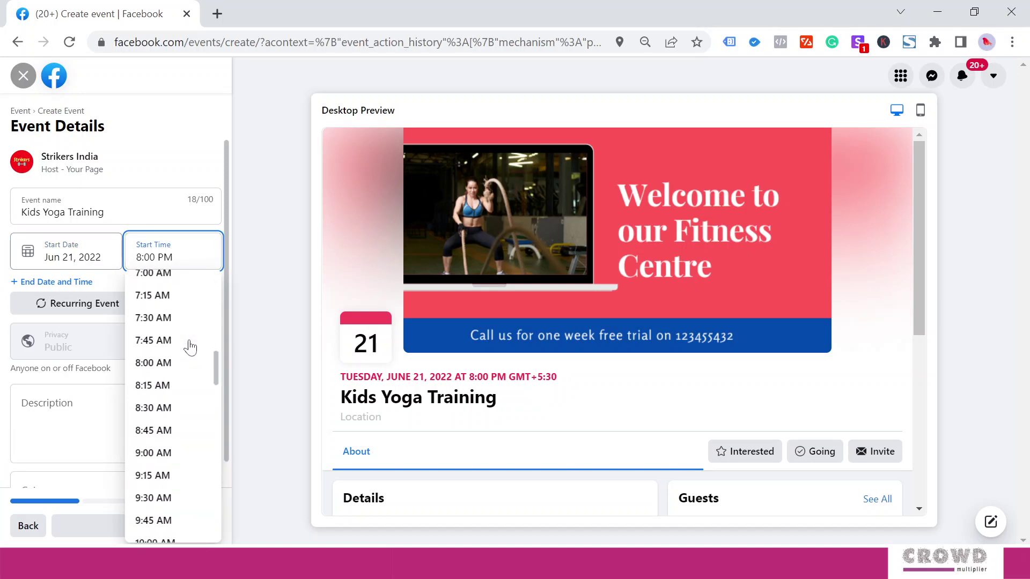
scroll(191, 347, "down", 4)
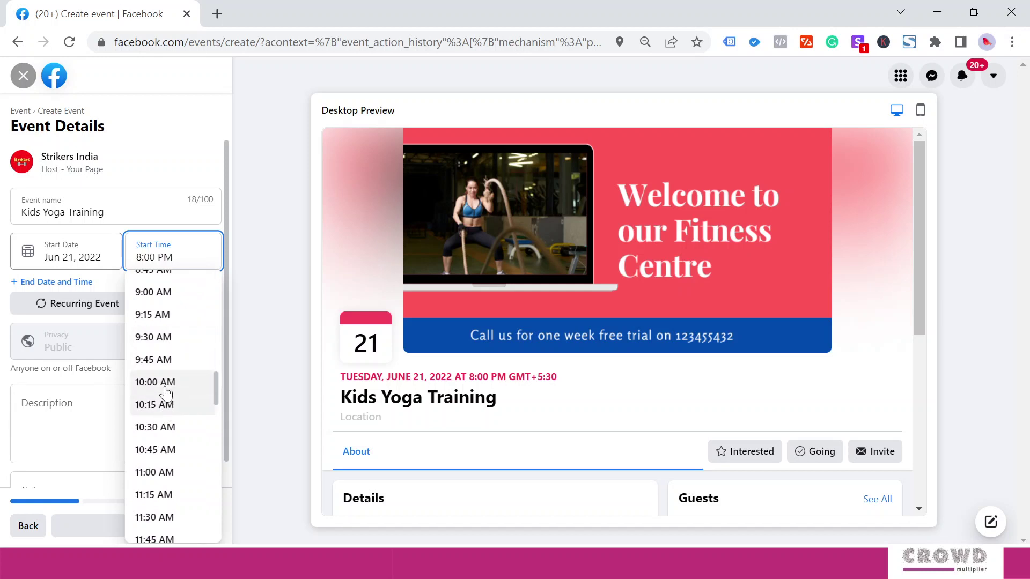
left_click(166, 386)
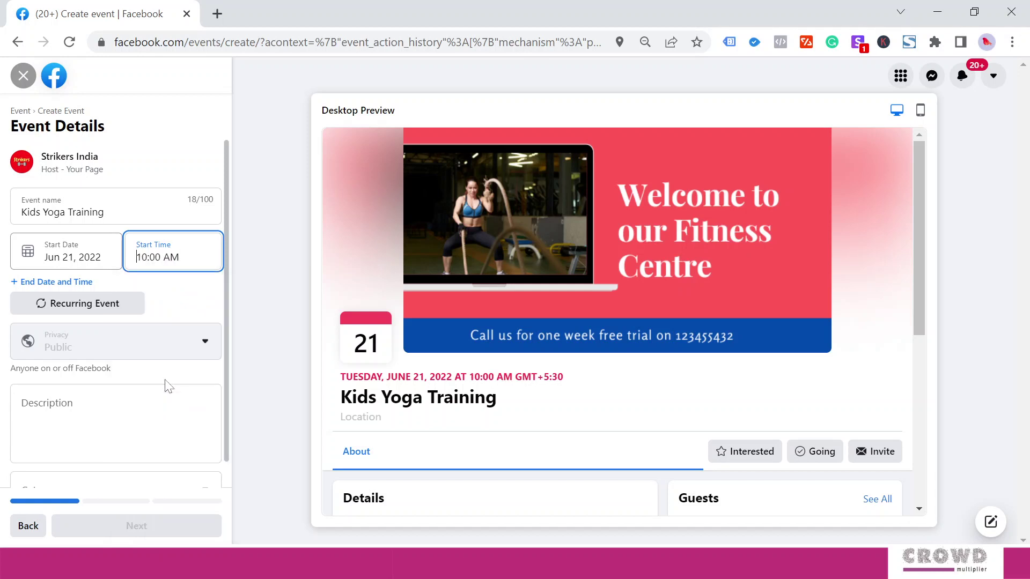
Add an end time of 11:00 AM on the same day.
left_click(59, 283)
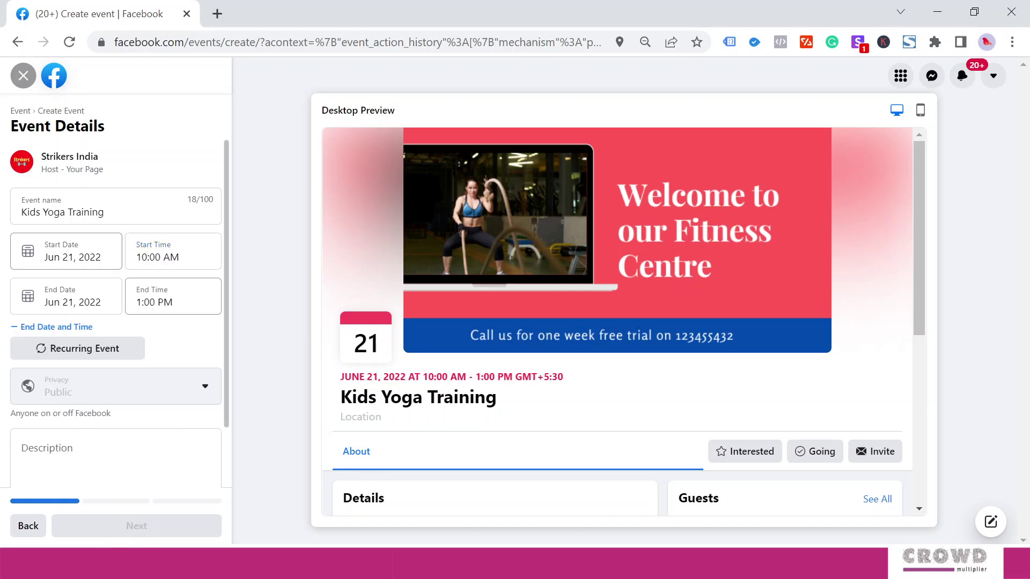
left_click(172, 300)
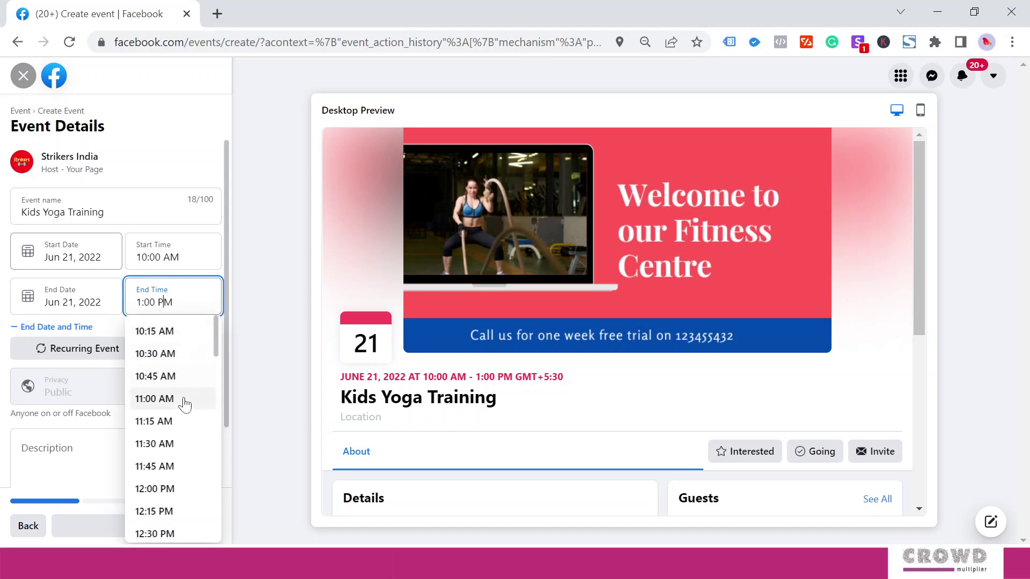
left_click(156, 400)
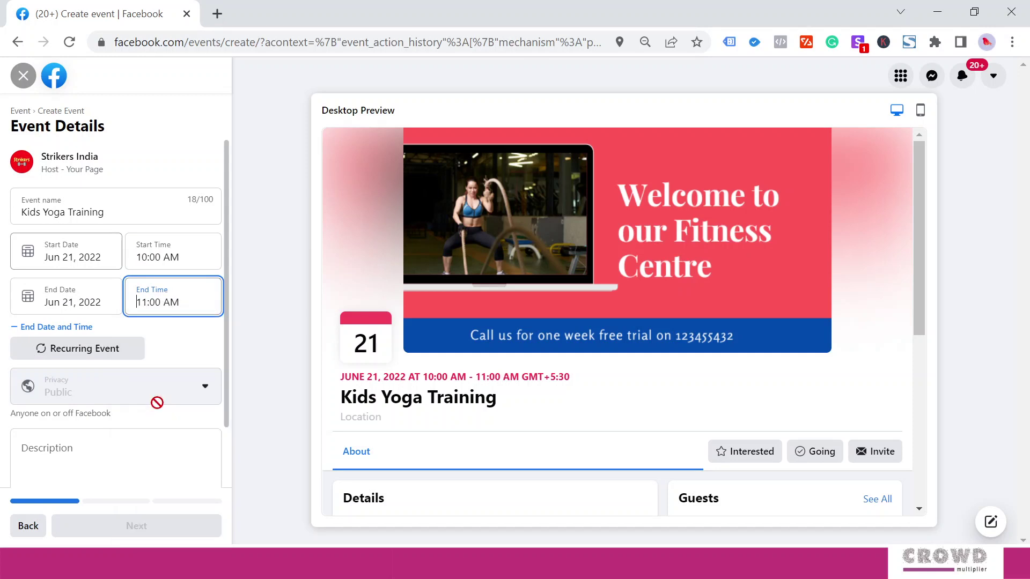
left_click(177, 346)
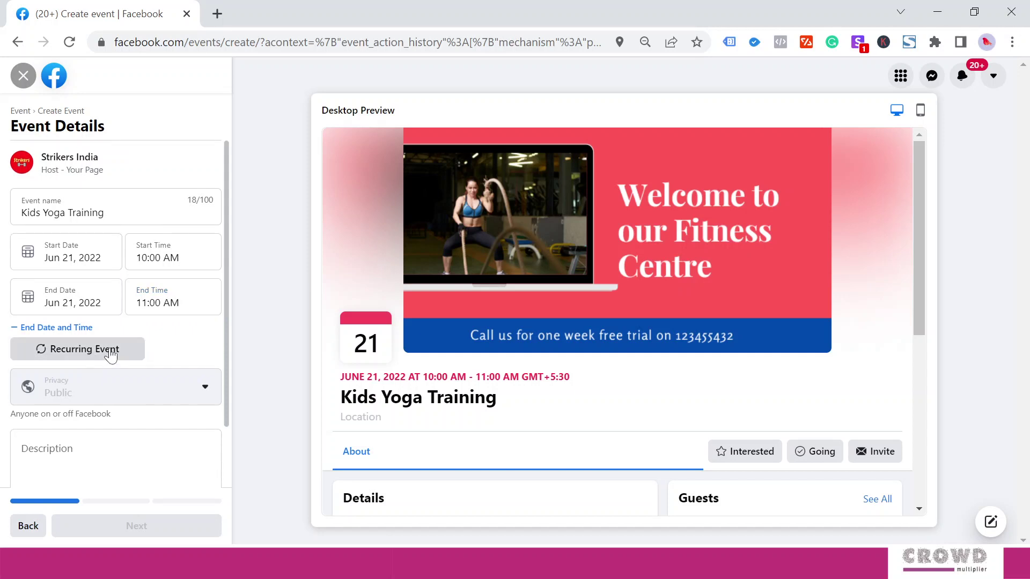
left_click(97, 355)
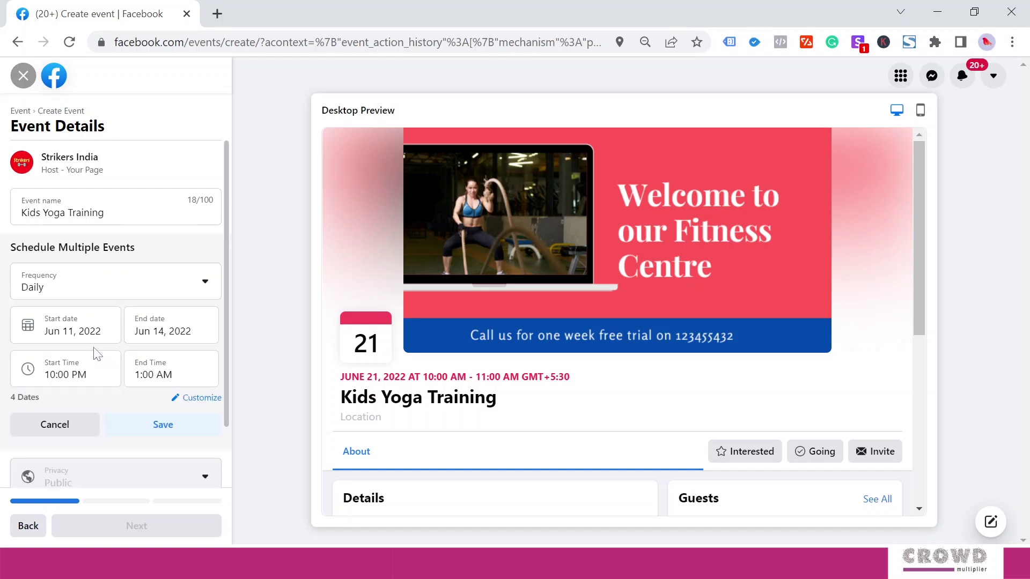
left_click(99, 288)
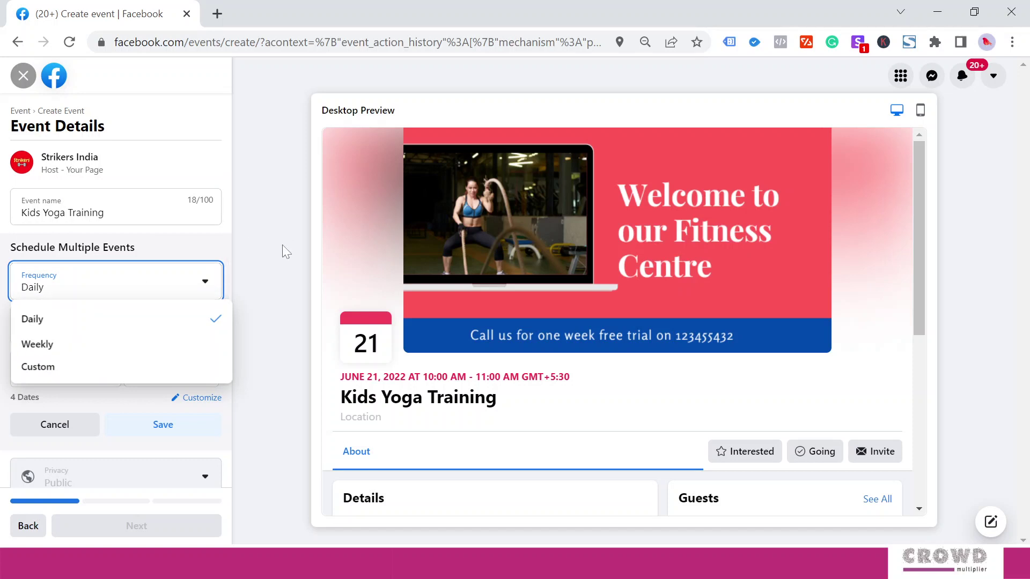
left_click(262, 249)
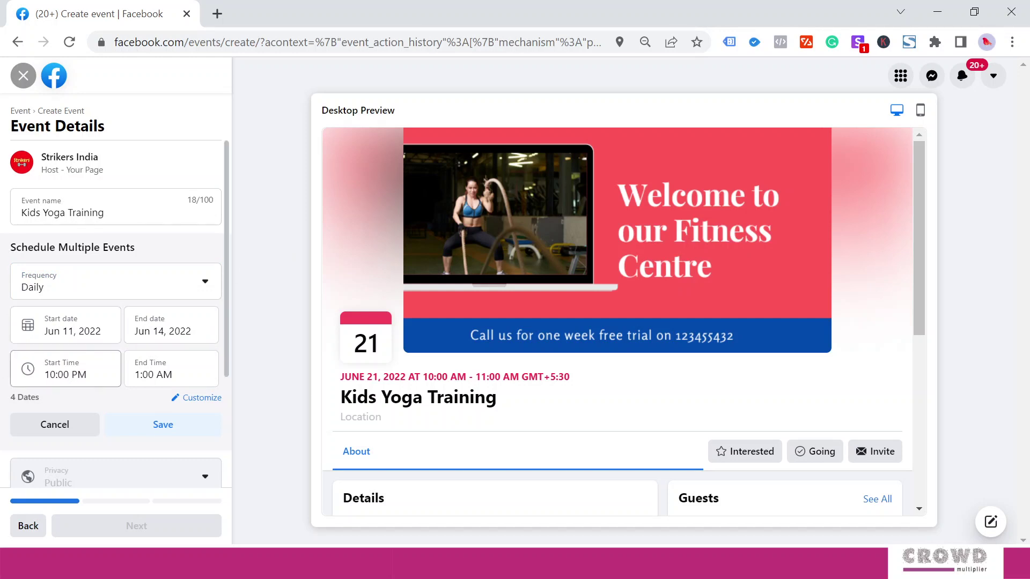
left_click(55, 435)
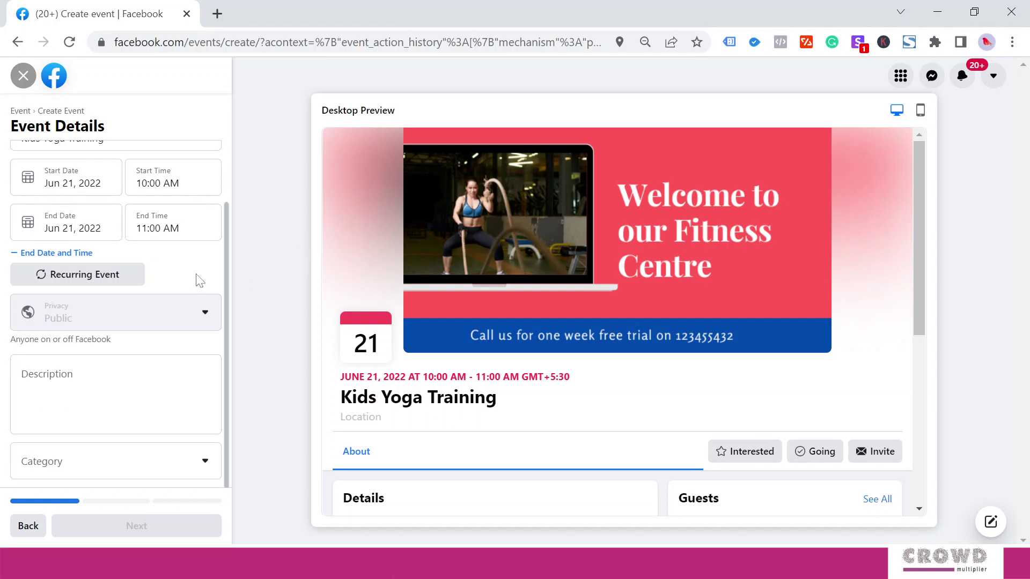
Paste the two-paragraph description about healthy habits and free yoga training for kids.
left_click(23, 384)
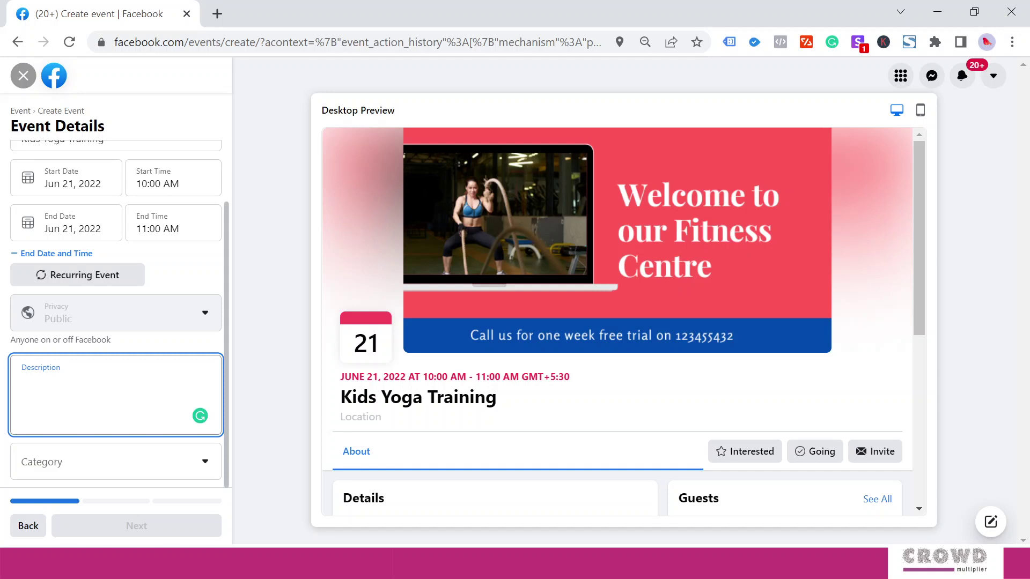
type("Everyone wants to be healthy and happy and that starts with good health. If we develop good habits like yoga in kids they will be healthier from a young age.  With this objective, our experts are ready to give training to your kids at no cost. Visit our fitness centre and unlock good health for your kids.")
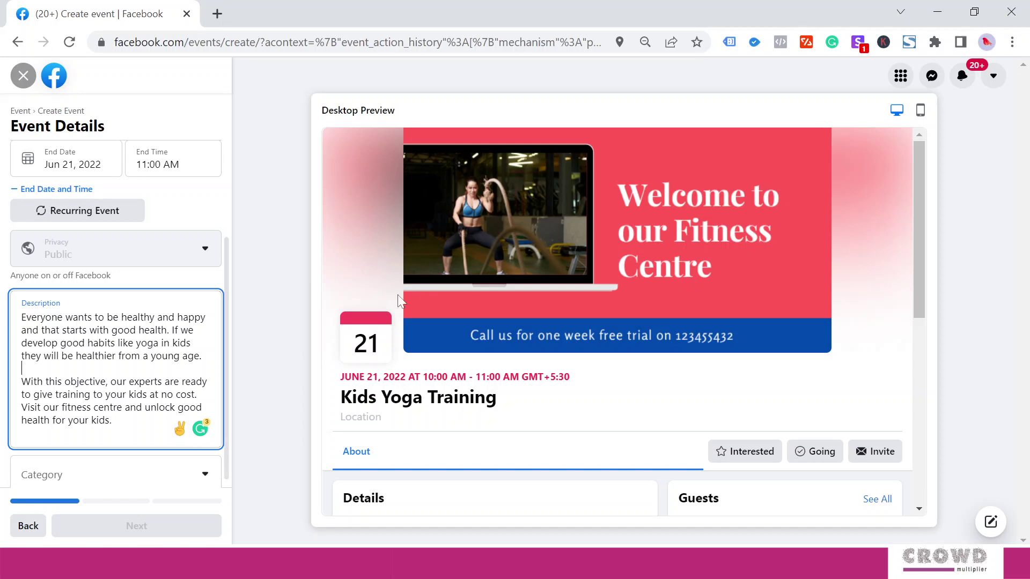
left_click(22, 369)
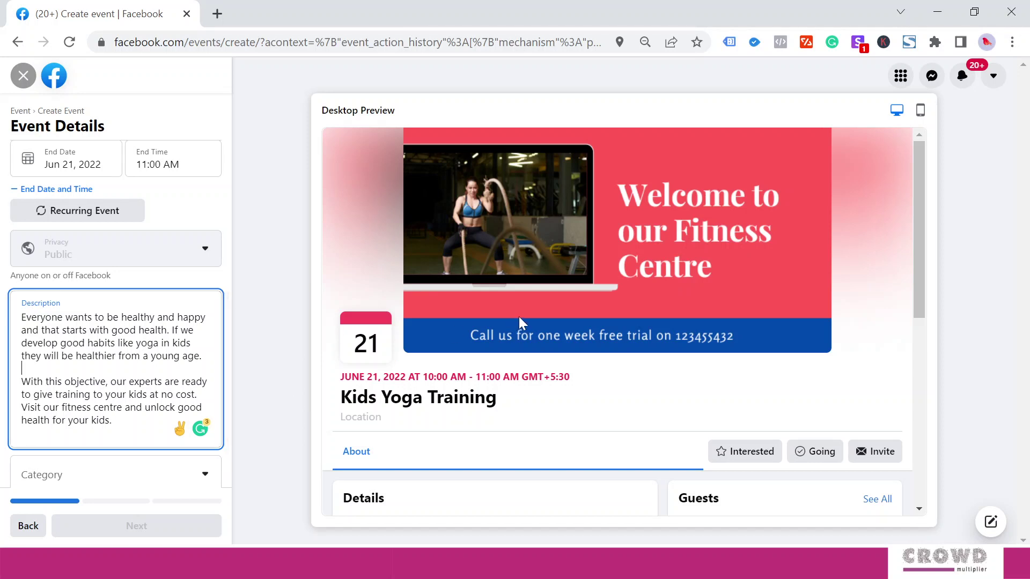
Choose Fitness & Workouts as the event category.
scroll(520, 317, "down", 6)
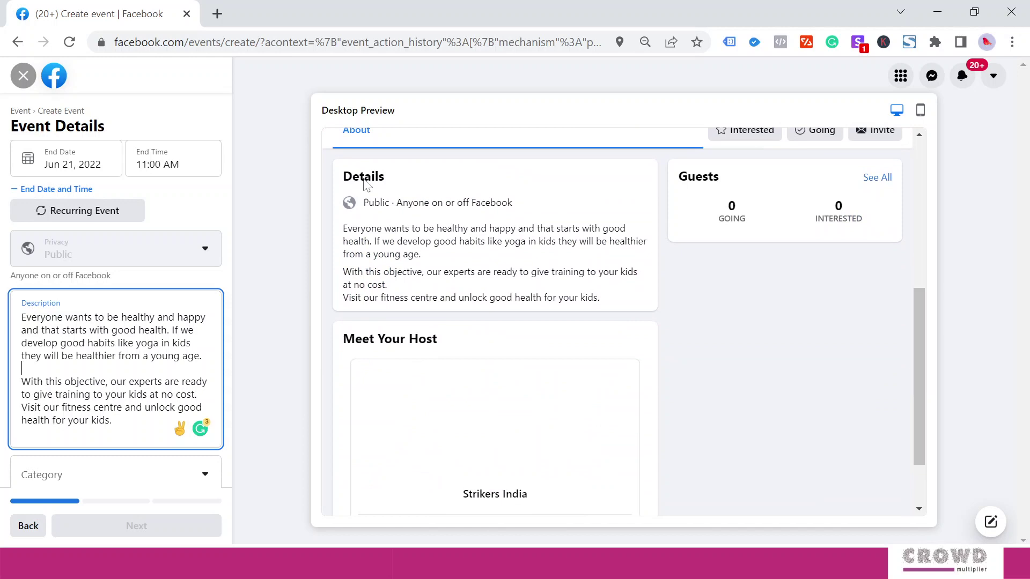
scroll(467, 285, "up", 6)
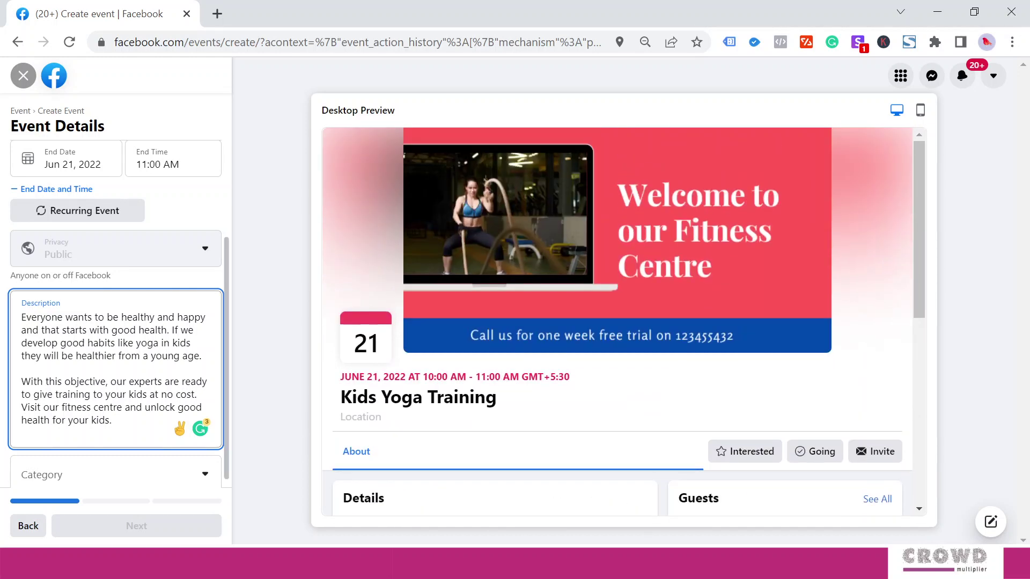
scroll(113, 472, "down", 1)
left_click(120, 465)
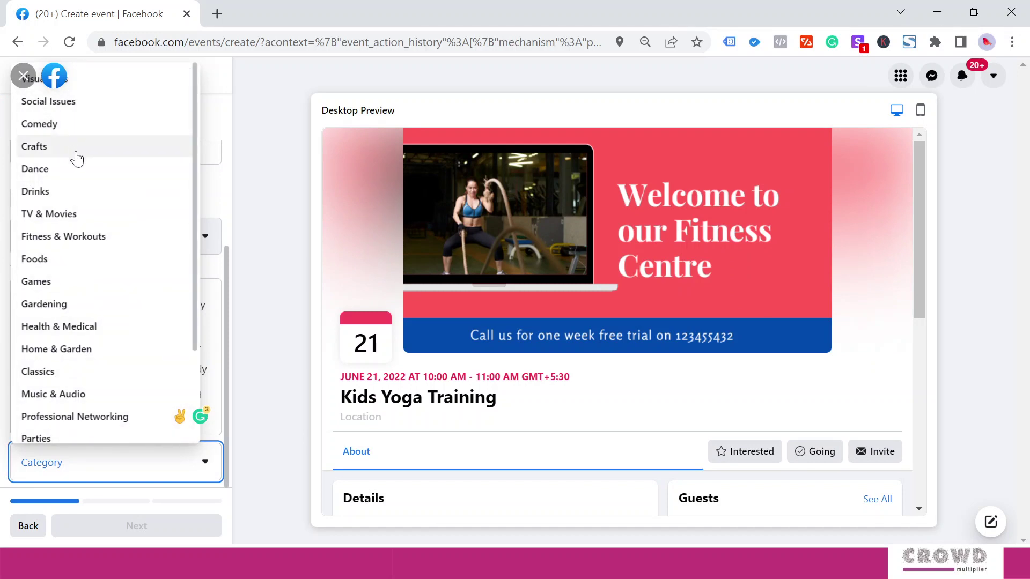
left_click(93, 247)
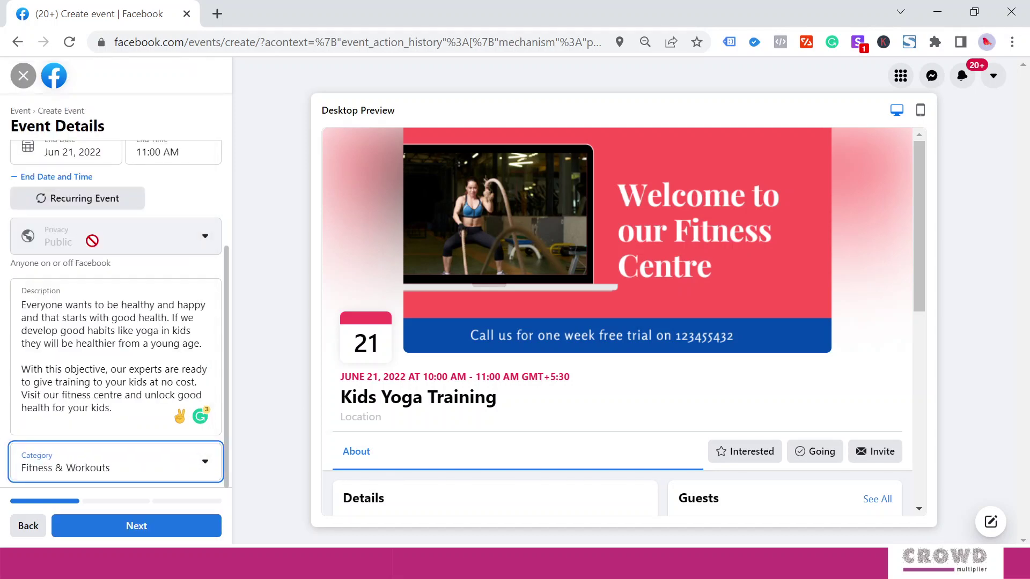
Set Strikers Fitness as the location and advance to Additional details.
left_click(152, 527)
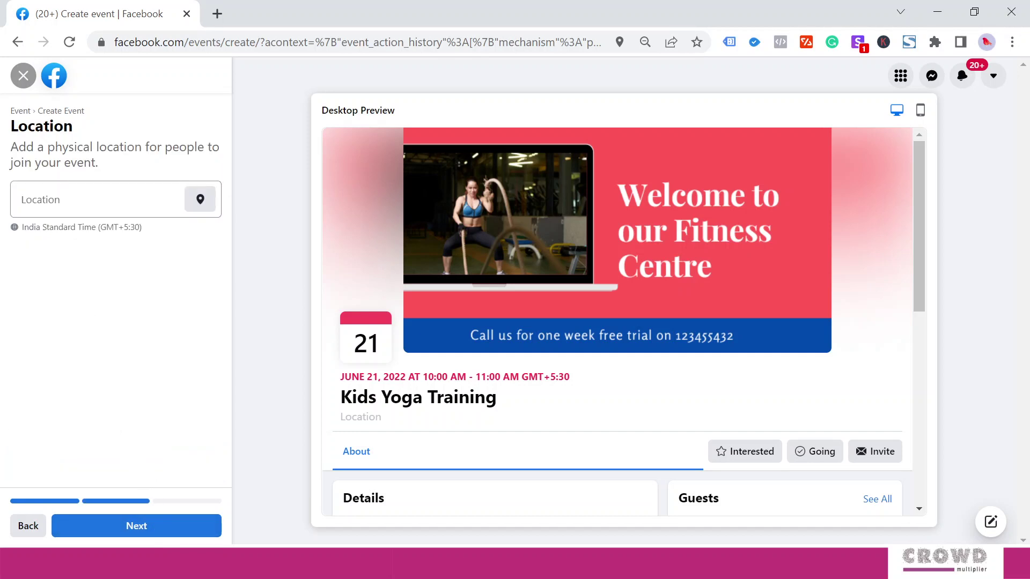
left_click(96, 200)
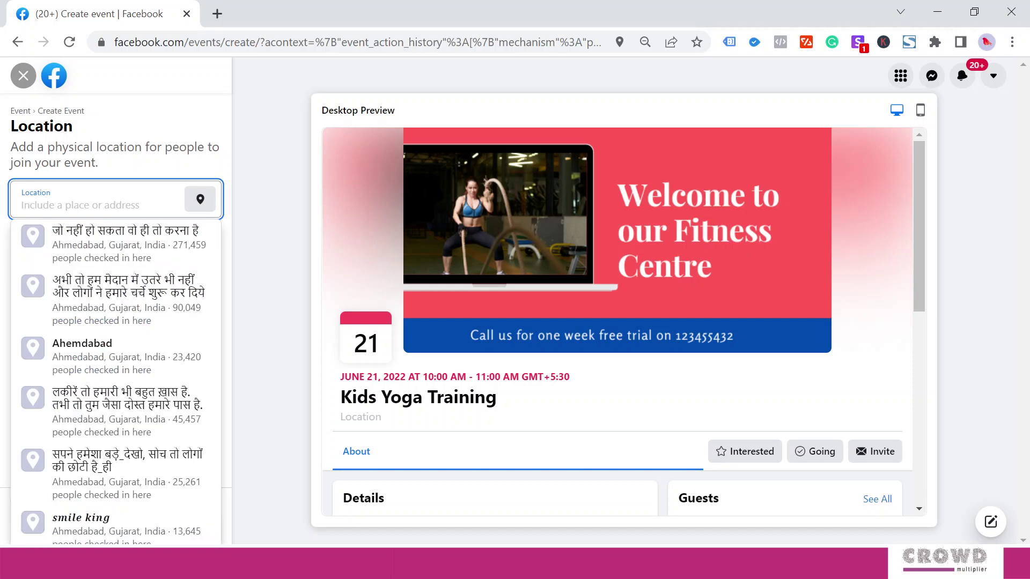
type("strikers")
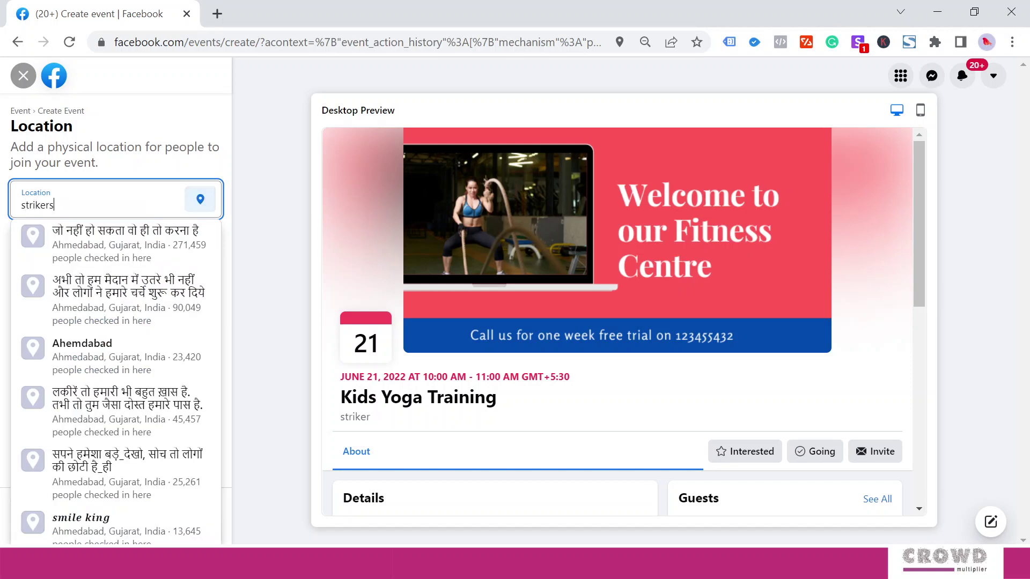
type(" fitness")
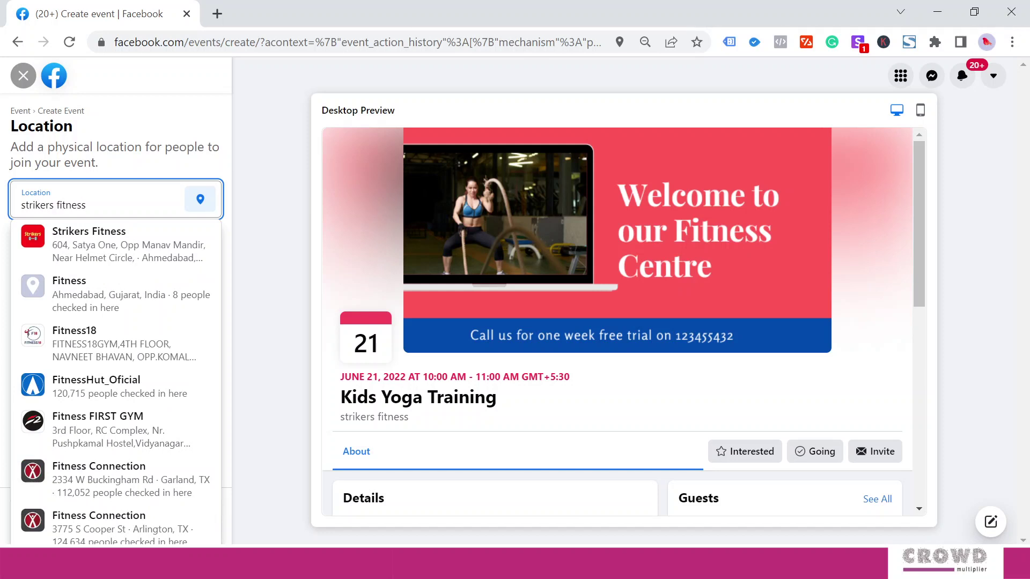
left_click(104, 255)
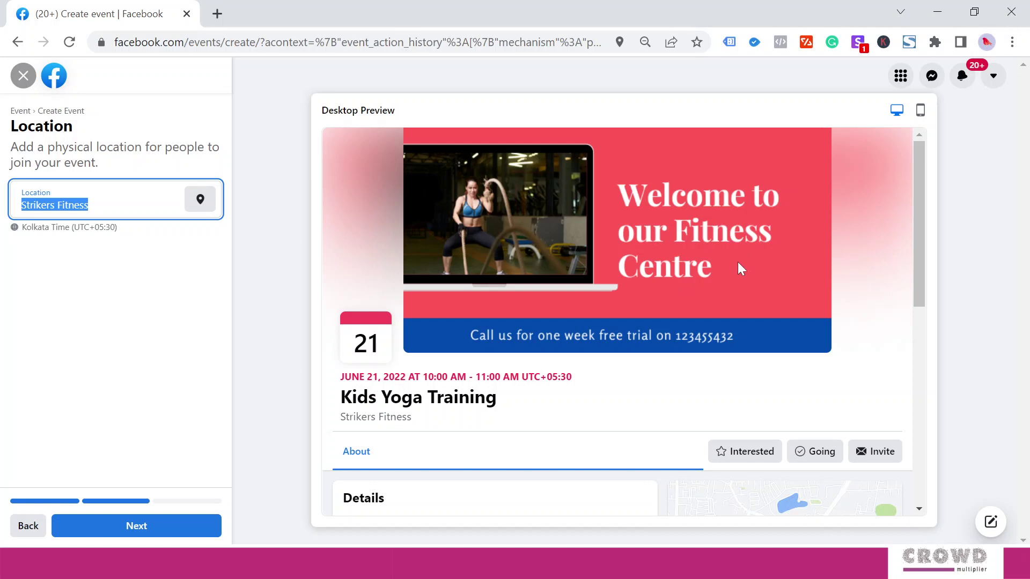
scroll(738, 262, "down", 4)
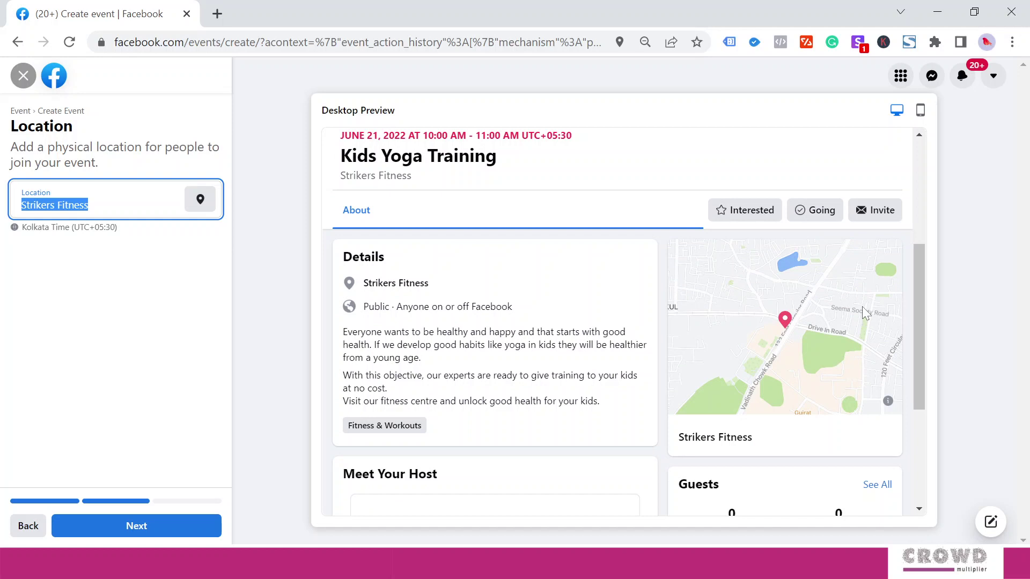
left_click(153, 532)
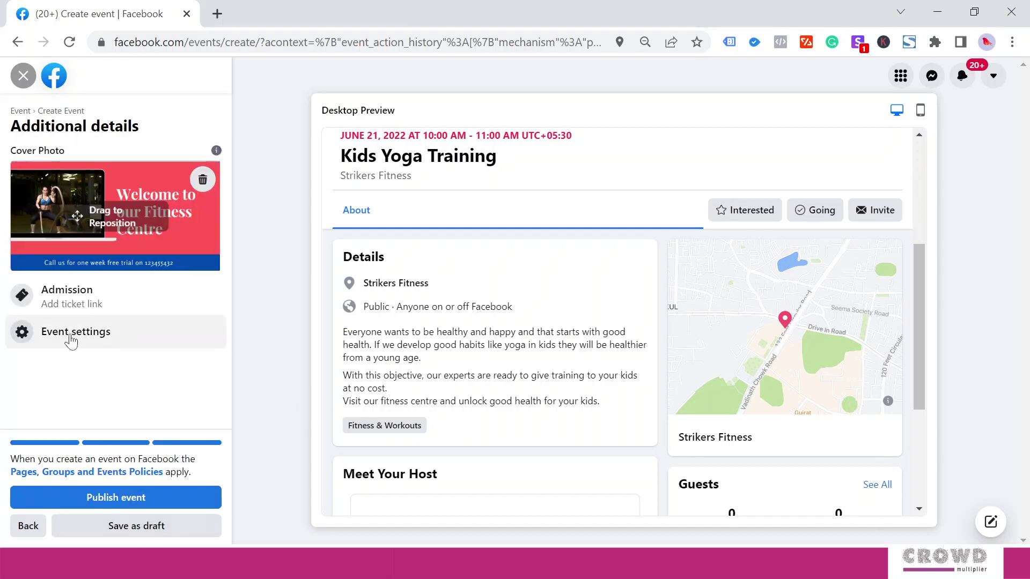
Swap the fitness centre cover photo for the 'Free Yoga for Kids, 21 June 2022' image.
scroll(525, 327, "up", 5)
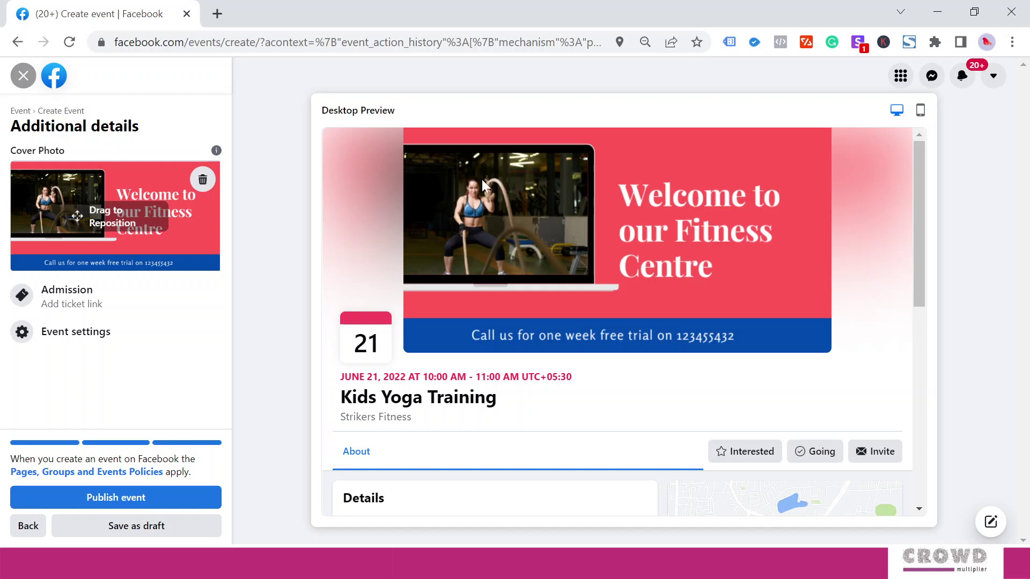
left_click(206, 188)
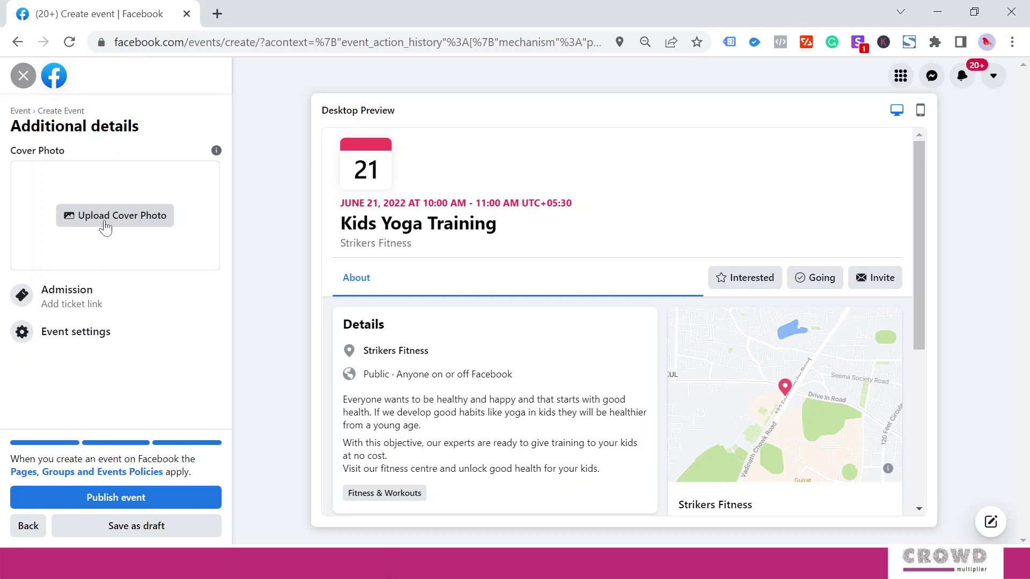
left_click(105, 228)
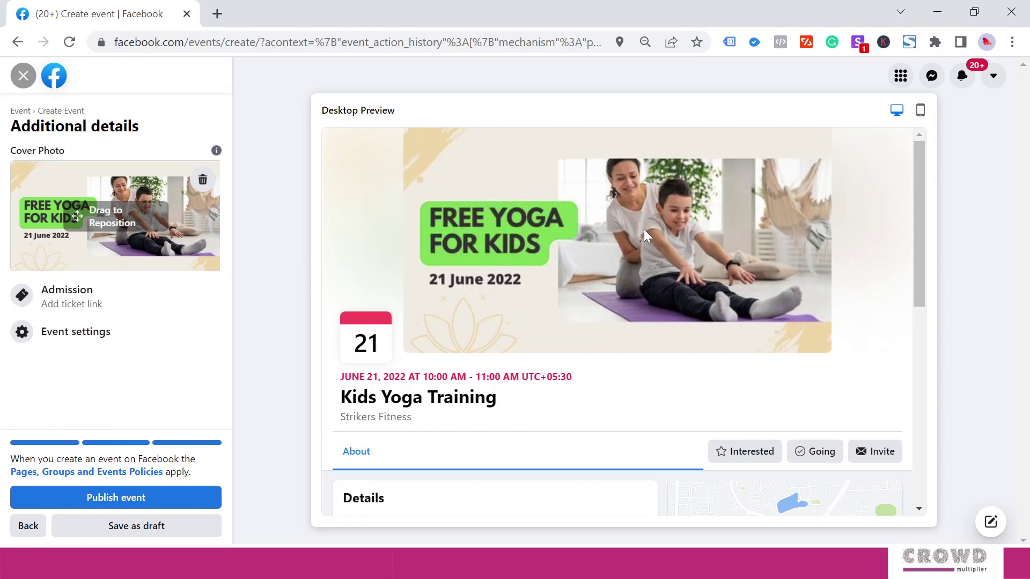
scroll(649, 224, "down", 1)
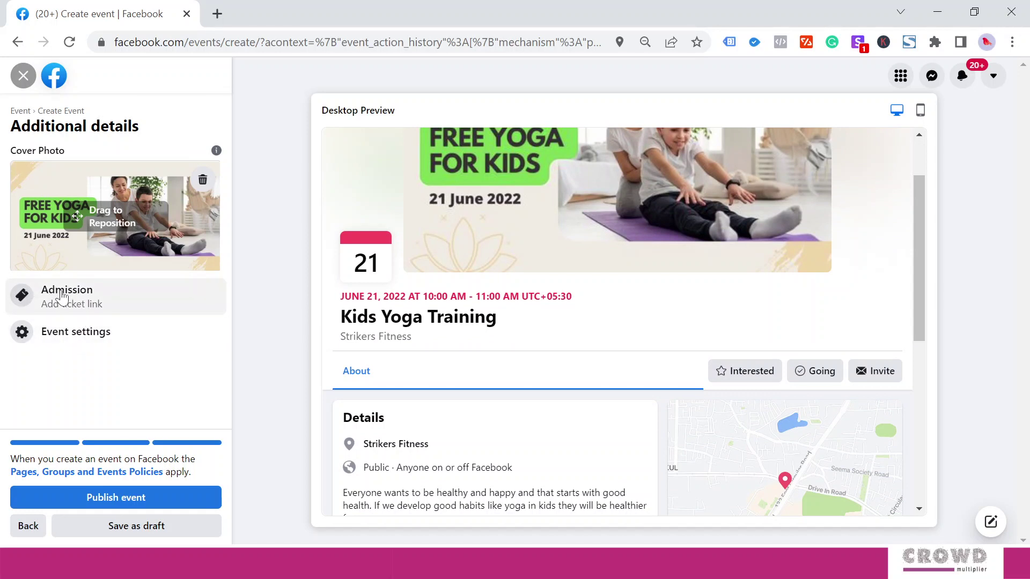
left_click(61, 295)
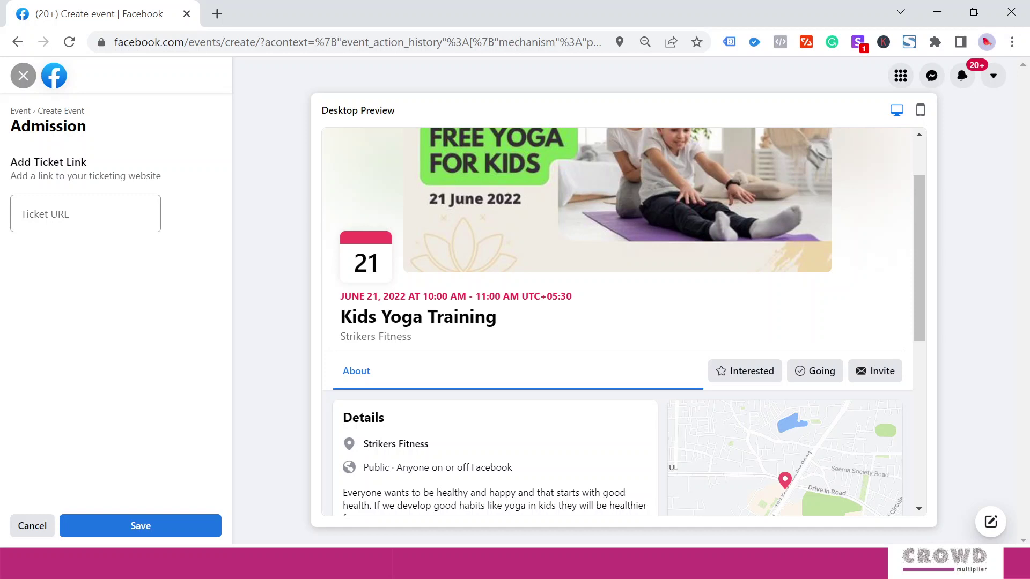
left_click(86, 214)
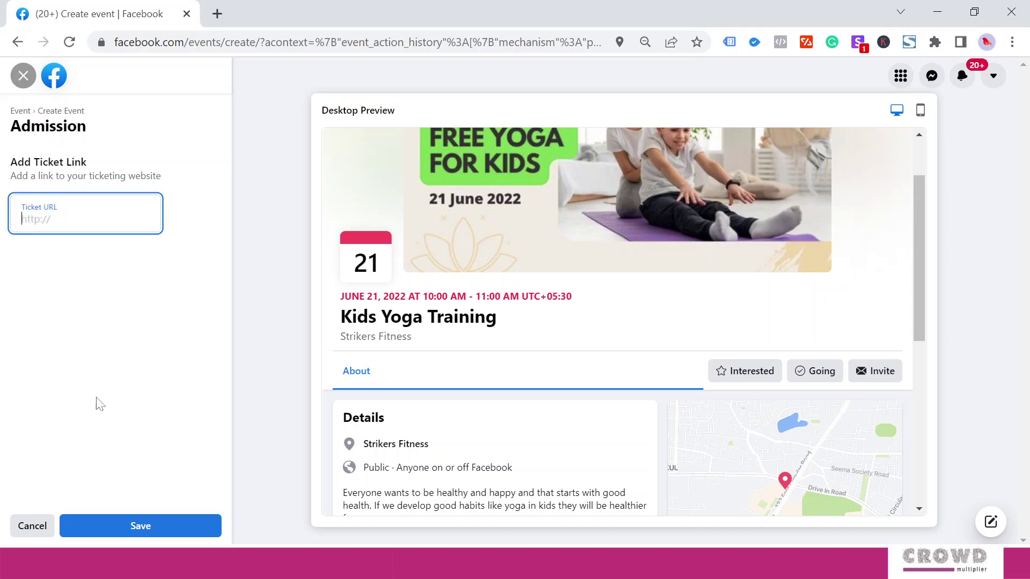
left_click(38, 528)
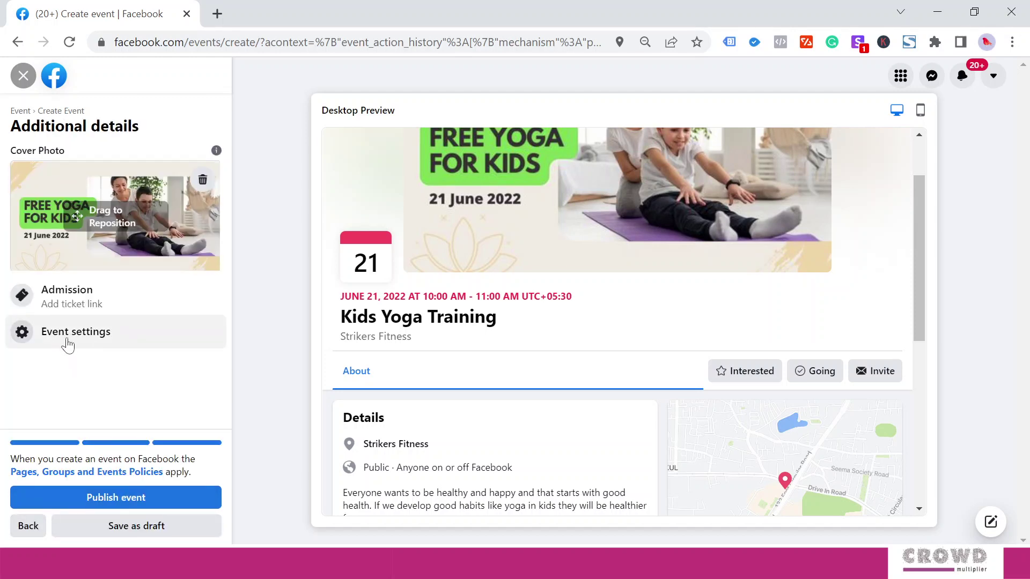
In Event settings, add one friend as co-host, then search for a second name.
left_click(69, 340)
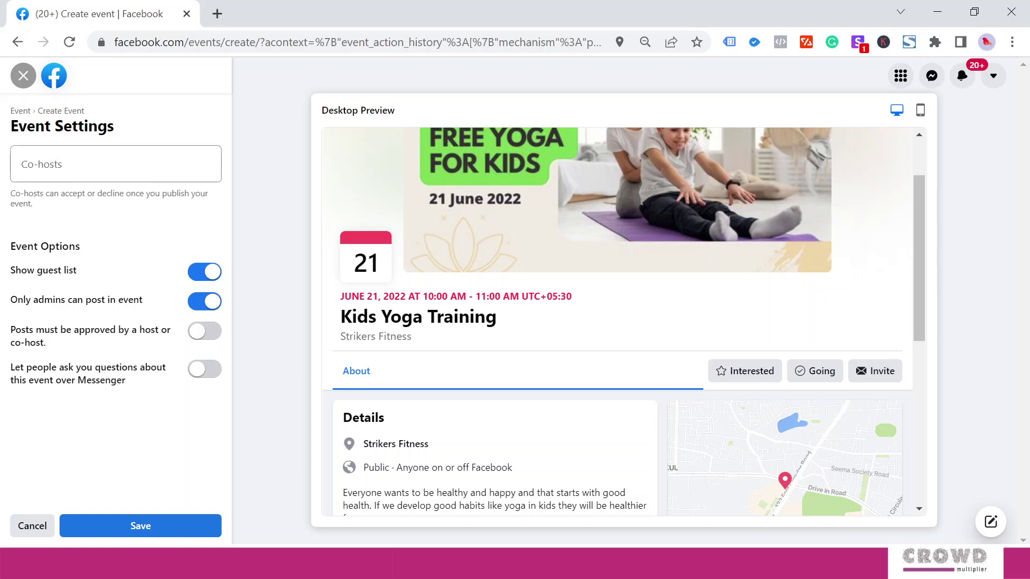
left_click(115, 163)
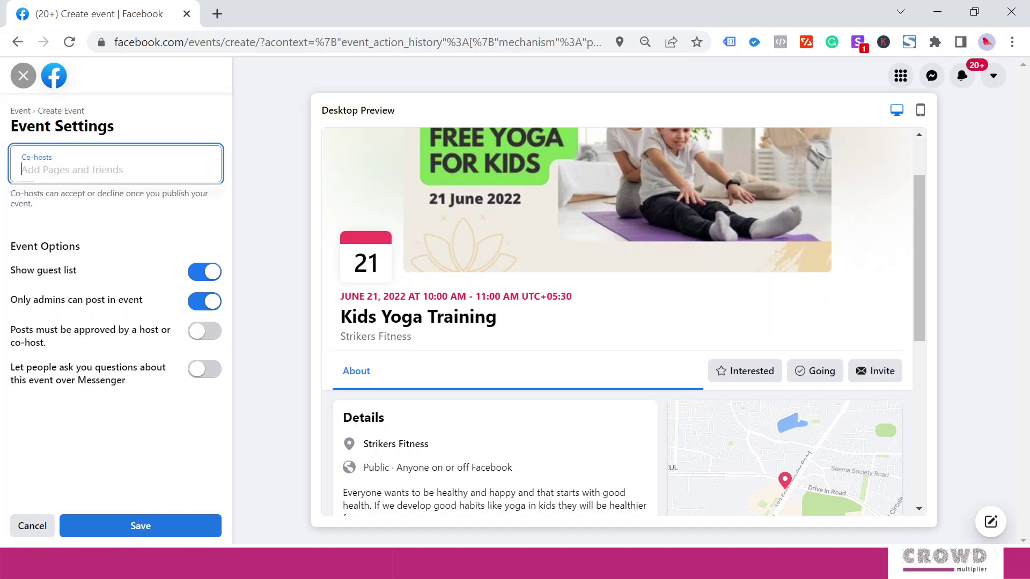
type("patel")
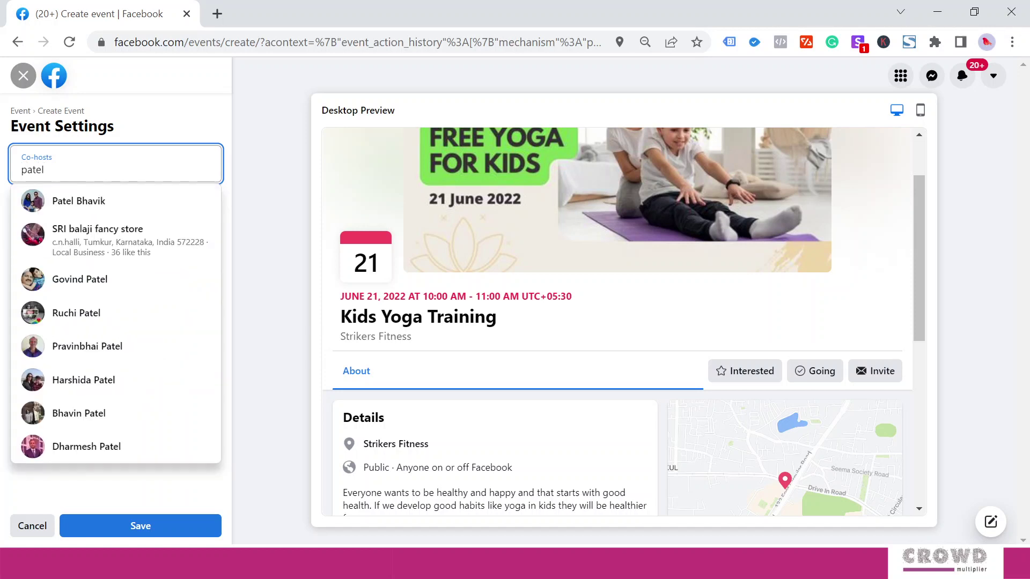
left_click(53, 201)
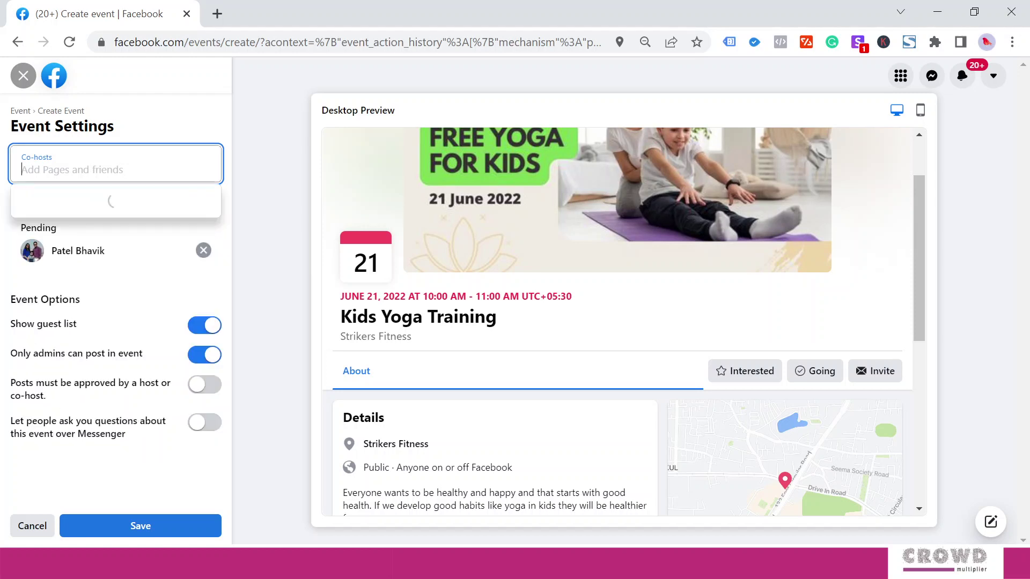
type("deepak")
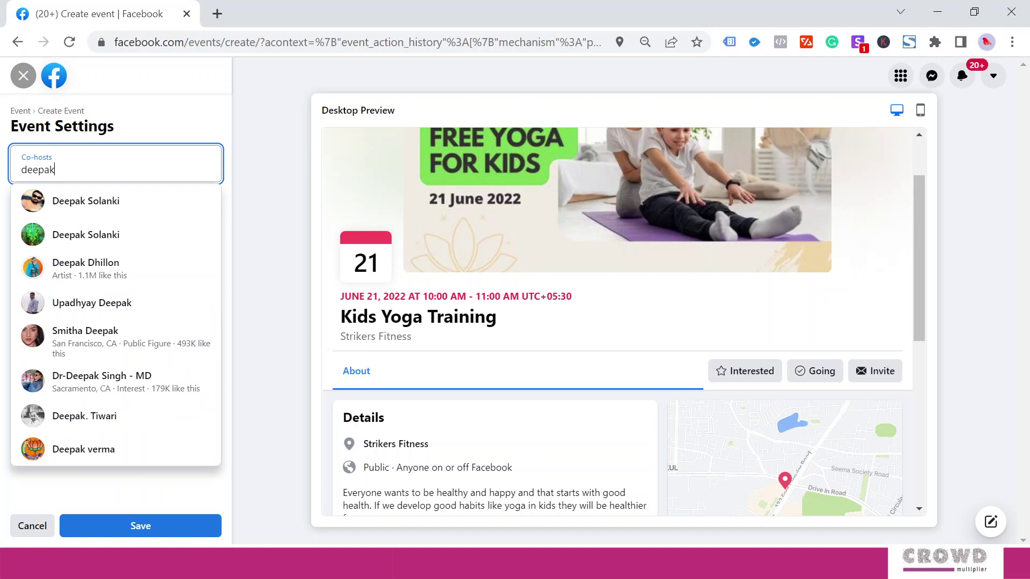
Select the second friend from the Co-hosts suggestions.
left_click(113, 304)
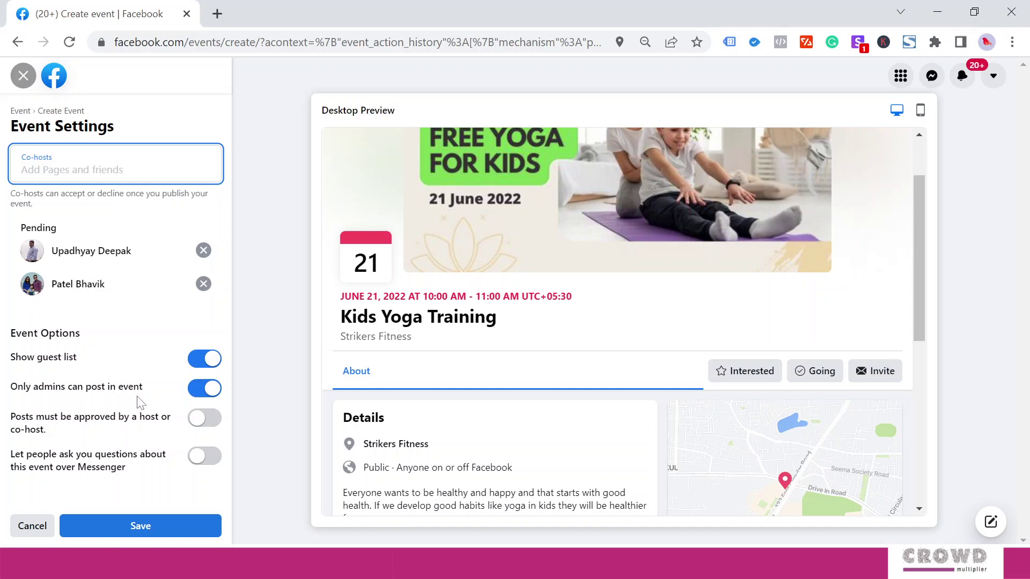
Turn off admin-only posting, require post approval, and enable Messenger questions.
left_click(207, 395)
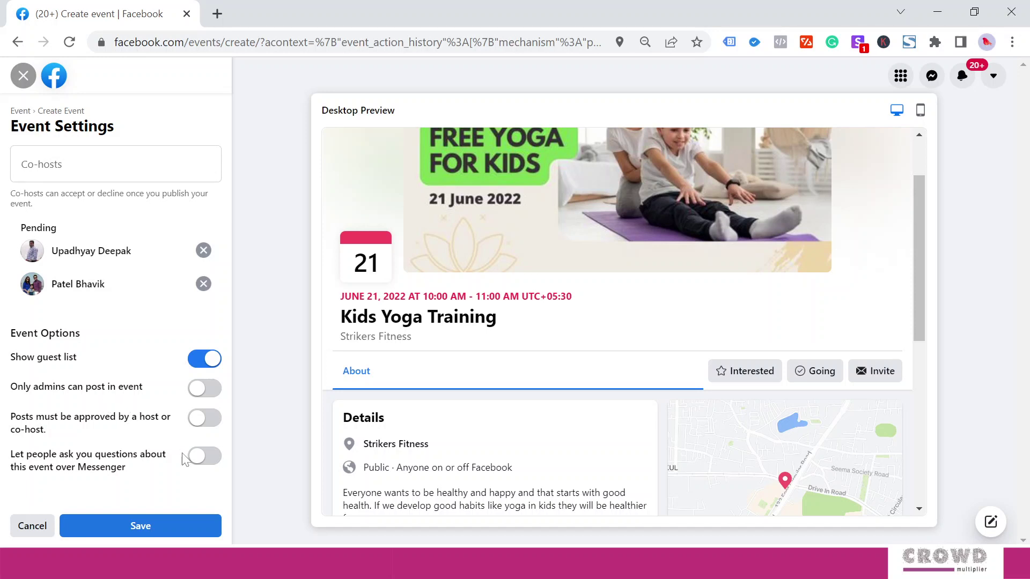
left_click(200, 423)
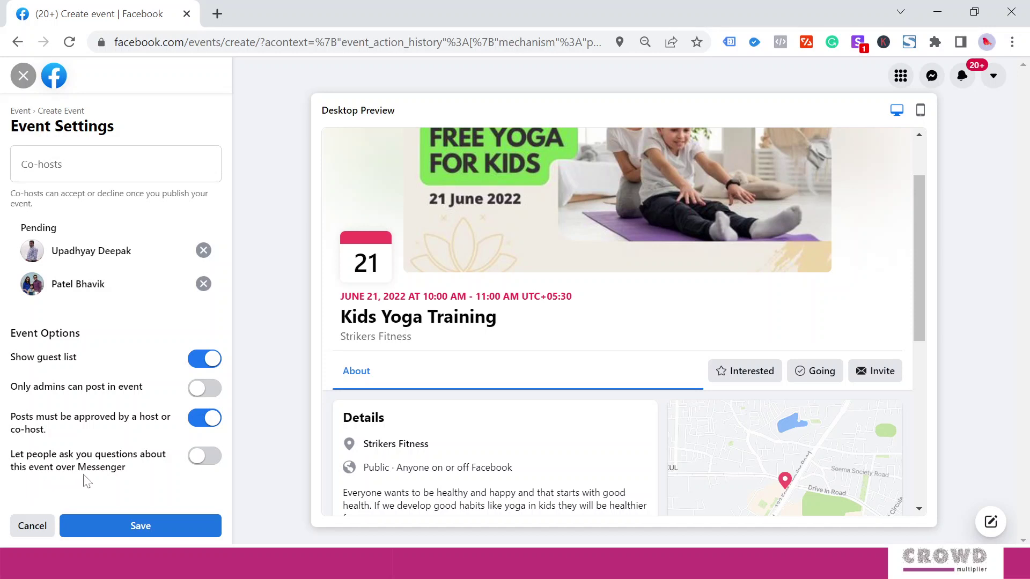
left_click(198, 461)
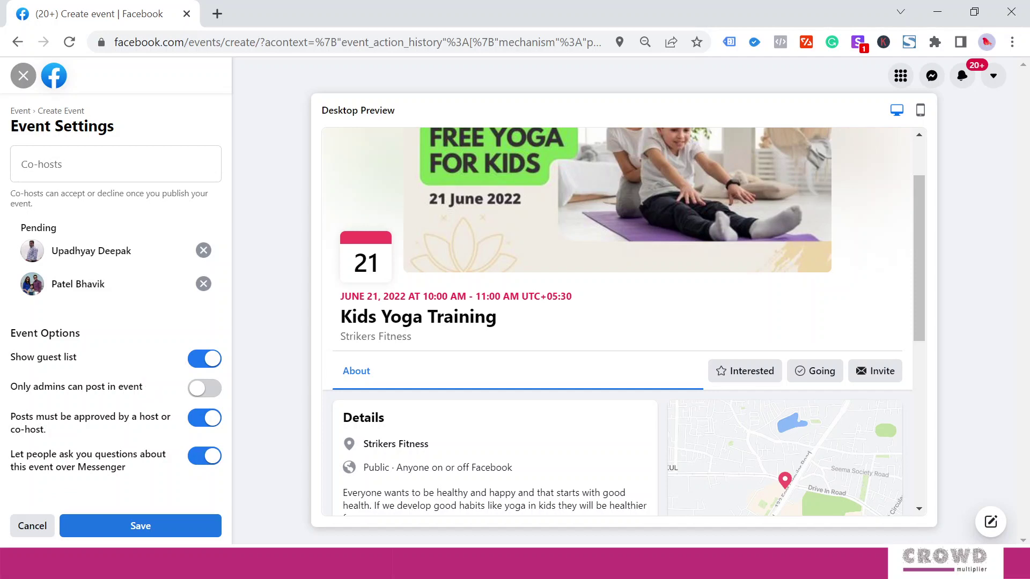
Save the event settings.
scroll(520, 374, "down", 3)
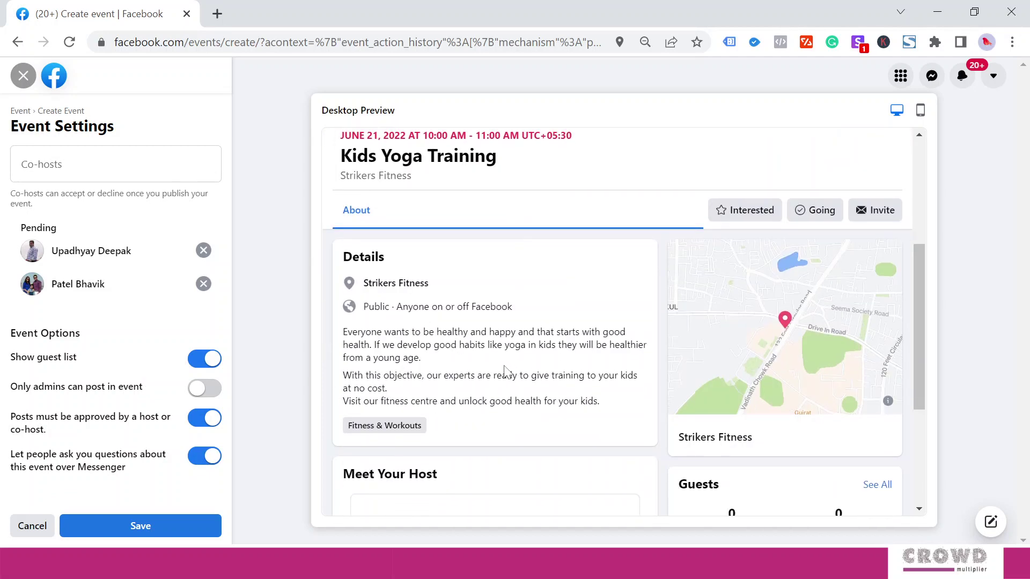
scroll(503, 371, "up", 3)
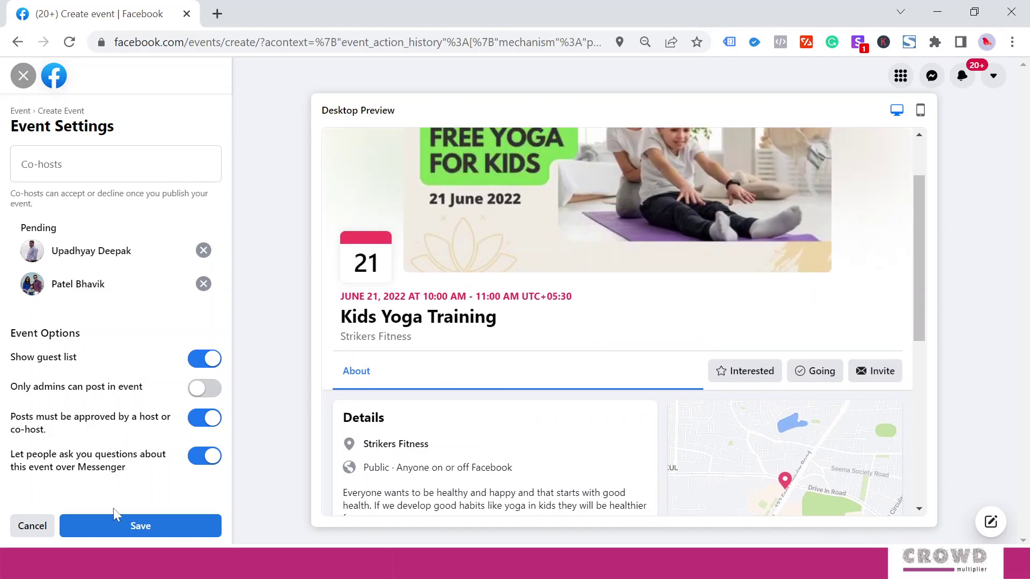
left_click(130, 529)
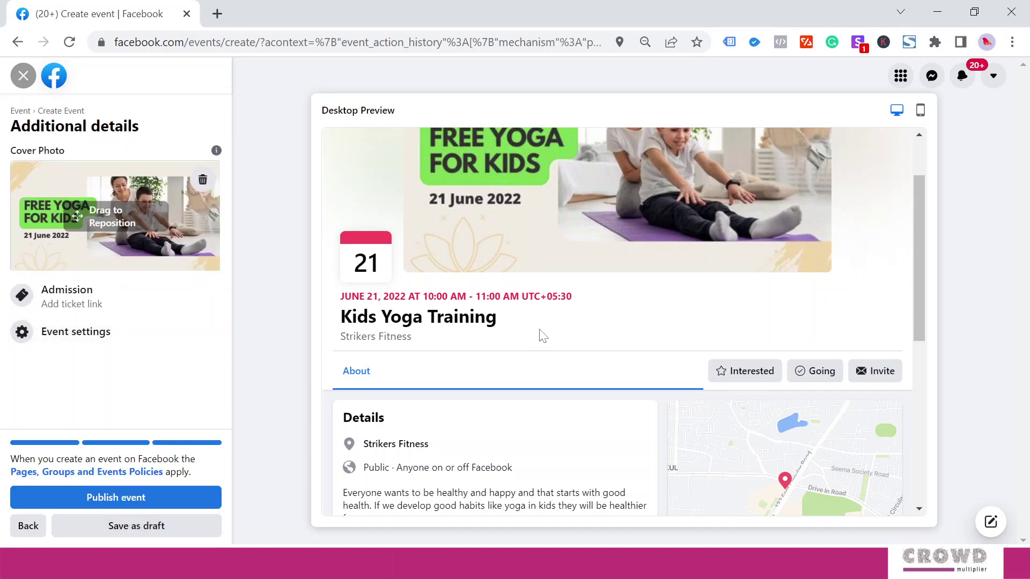
Review the Kids Yoga Training event in the mobile preview layout.
scroll(582, 281, "up", 2)
scroll(590, 276, "down", 8)
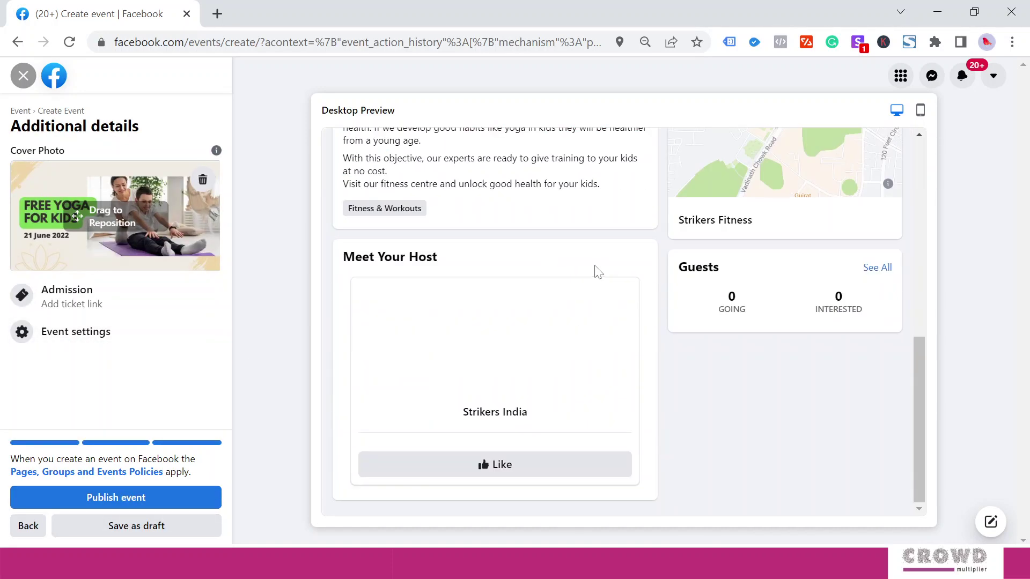
scroll(594, 271, "up", 8)
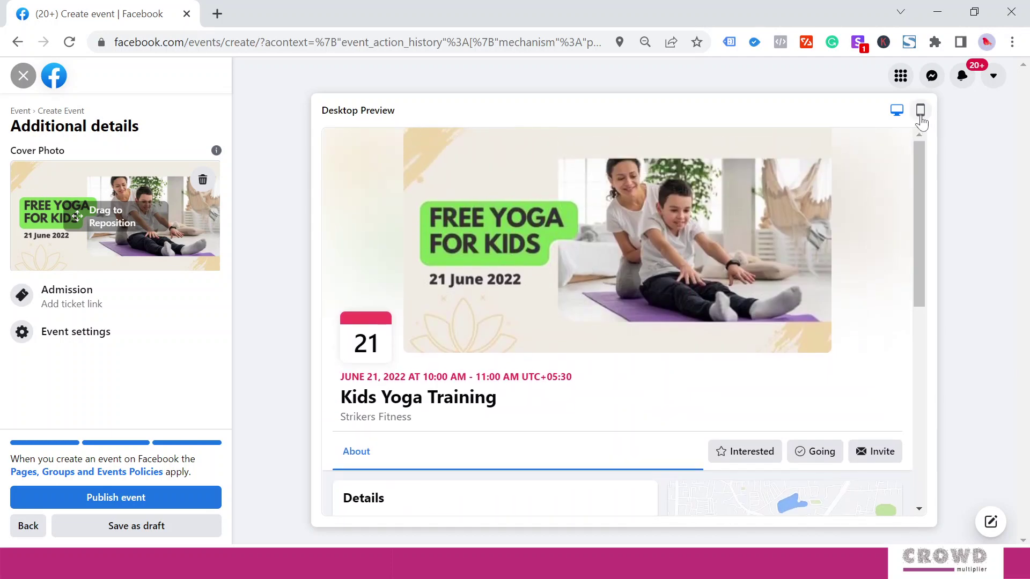
left_click(920, 115)
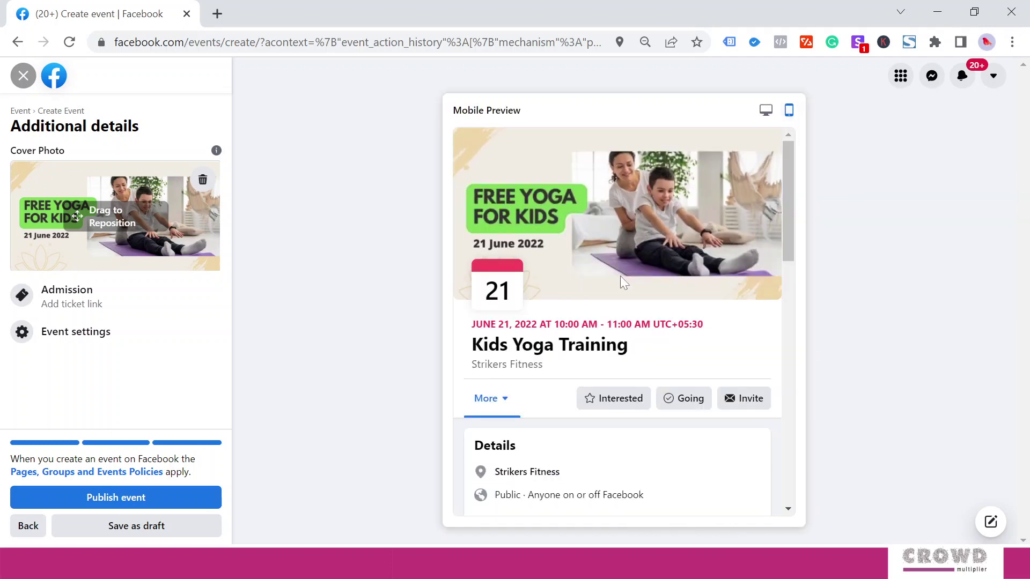
scroll(625, 276, "down", 10)
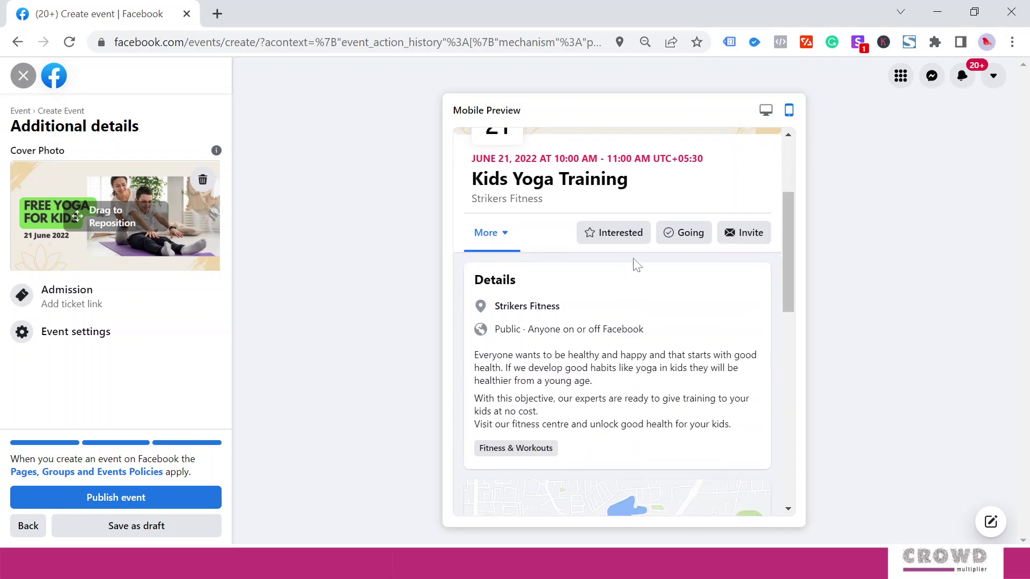
scroll(636, 271, "down", 2)
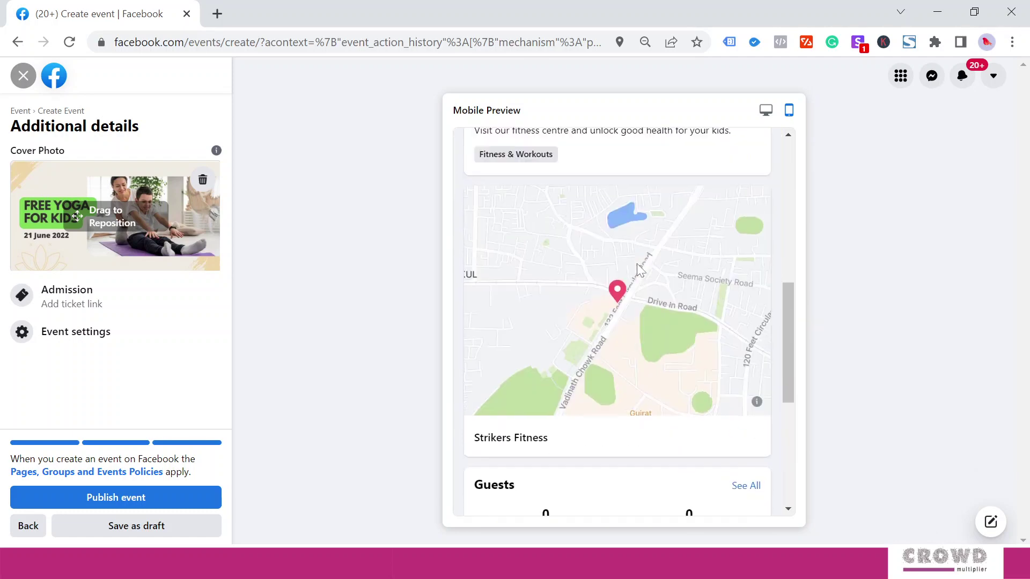
scroll(638, 268, "up", 15)
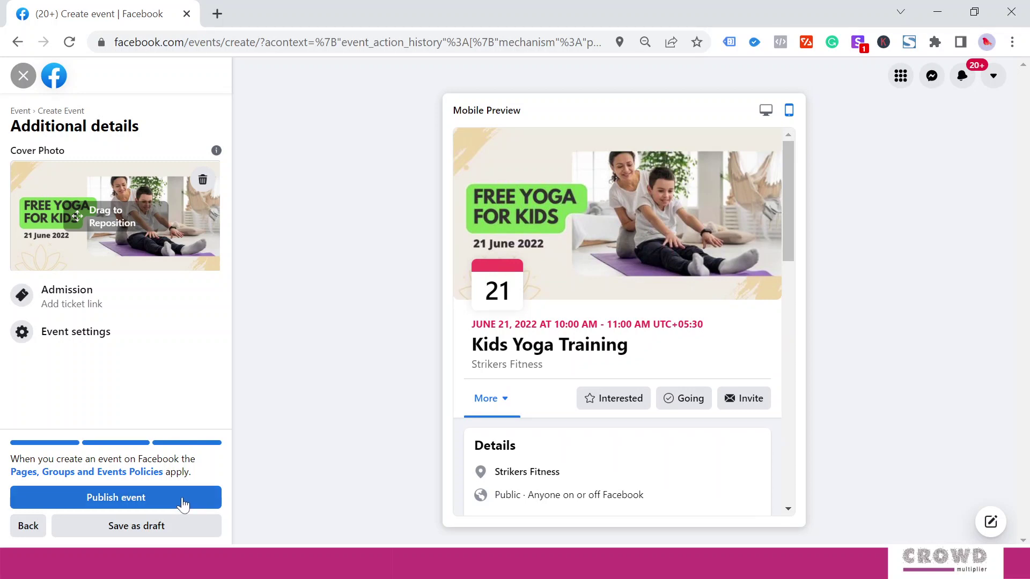
Publish Kids Yoga Training and review its June 21 details, host card and zero-reach insights.
left_click(182, 503)
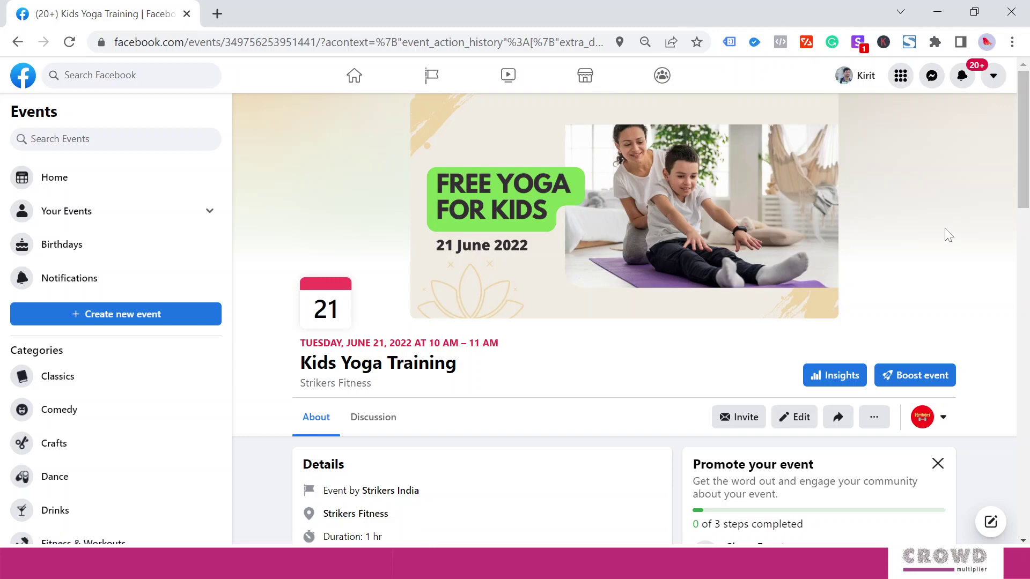
scroll(635, 375, "down", 2)
scroll(648, 322, "down", 2)
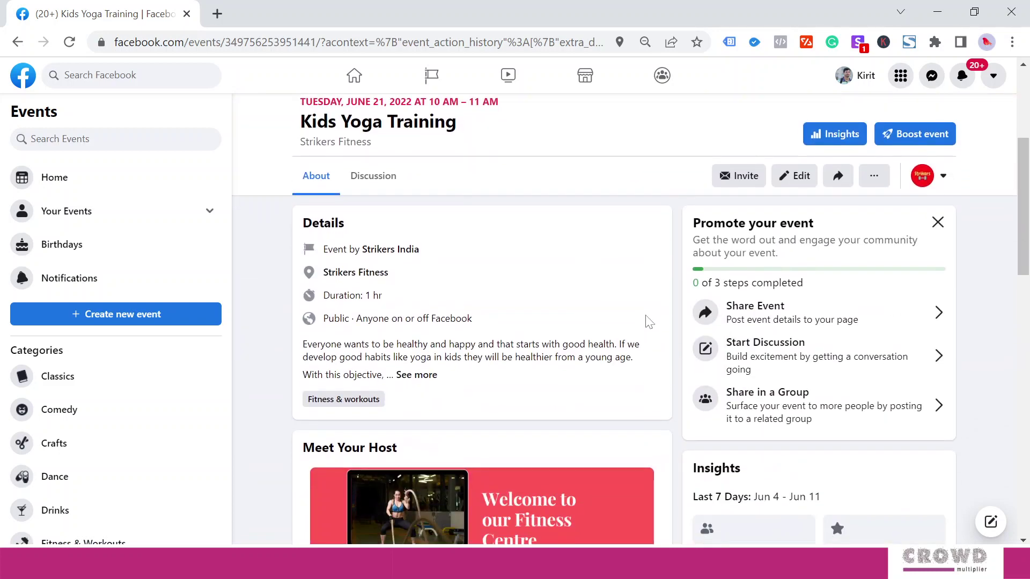
scroll(670, 309, "down", 1)
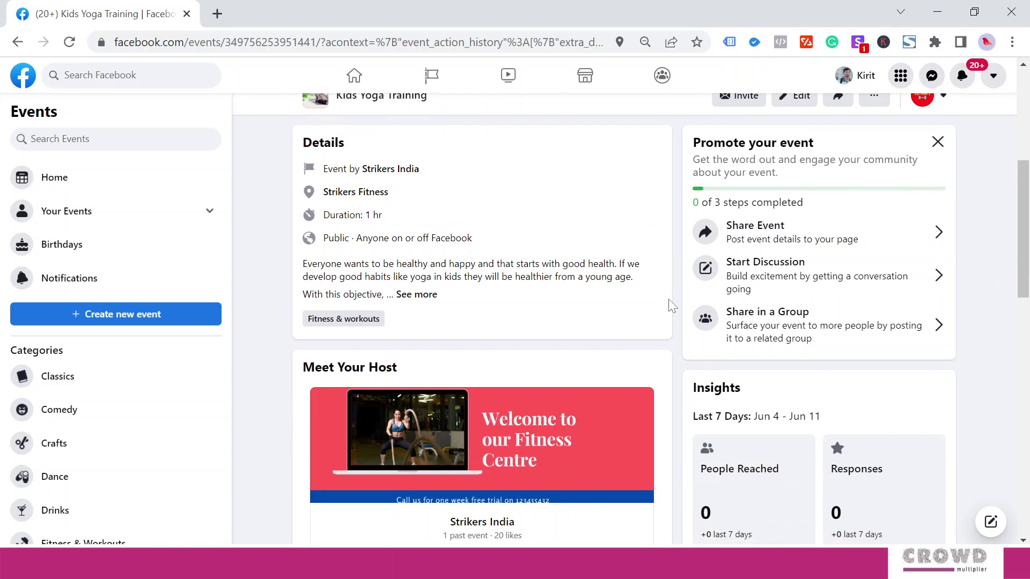
scroll(670, 306, "down", 3)
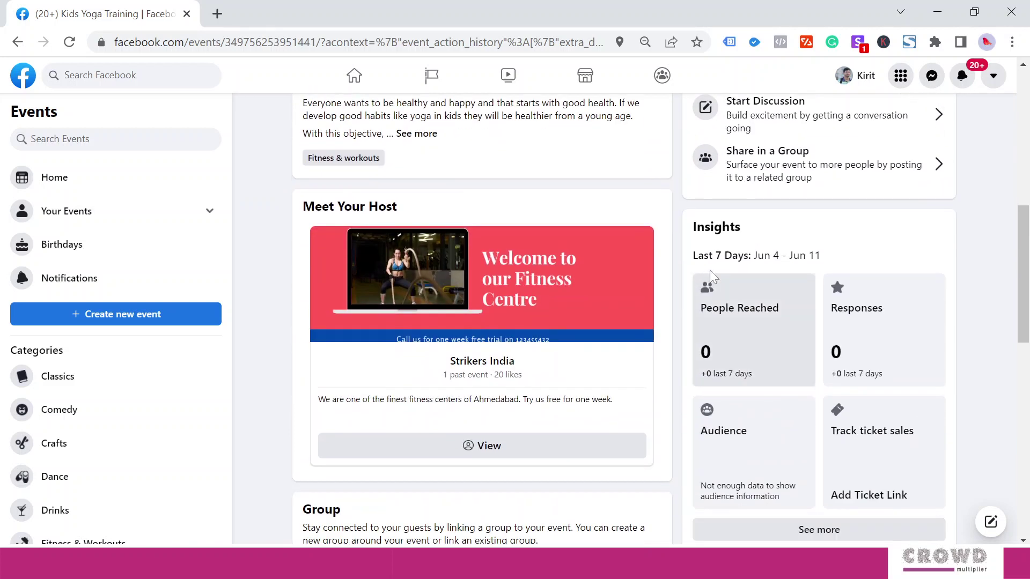
scroll(926, 265, "down", 1)
mouse_move(766, 280)
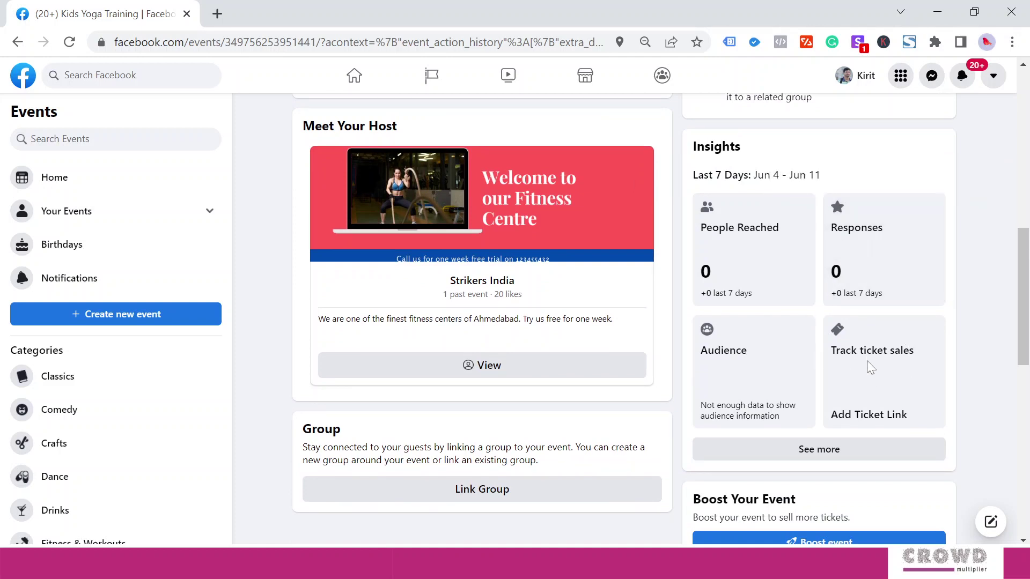
scroll(966, 320, "down", 1)
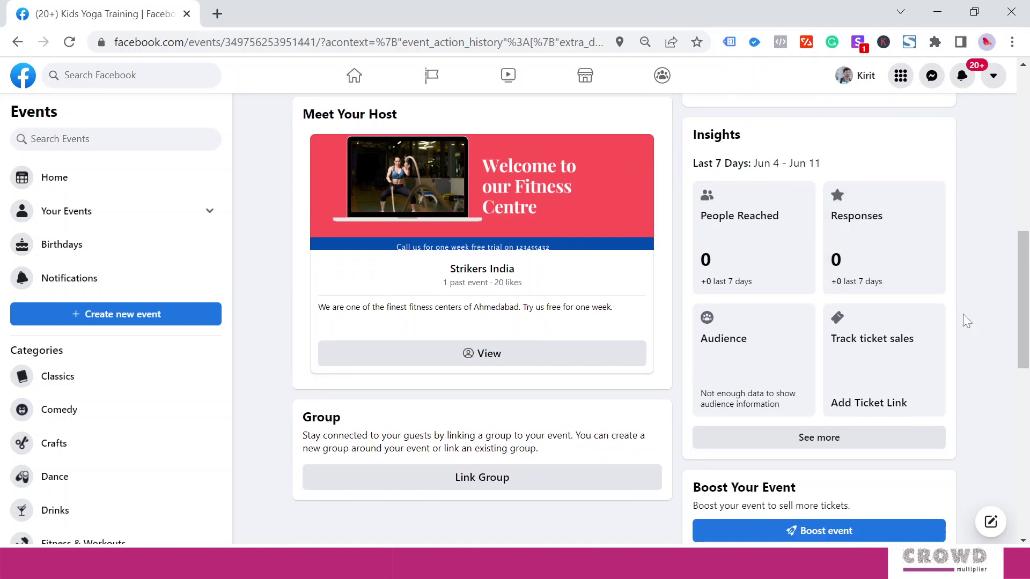
scroll(964, 312, "up", 5)
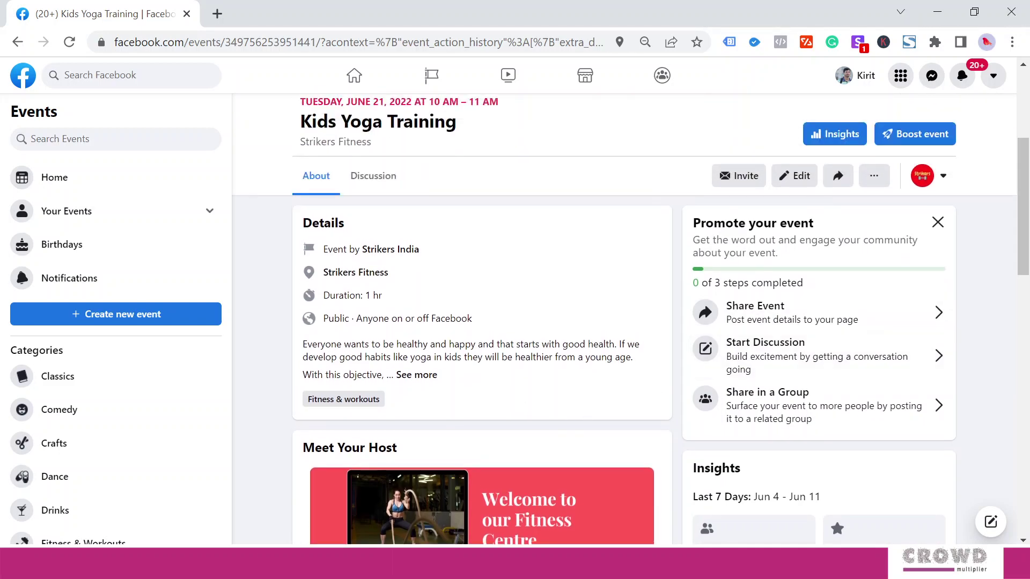
scroll(559, 342, "up", 3)
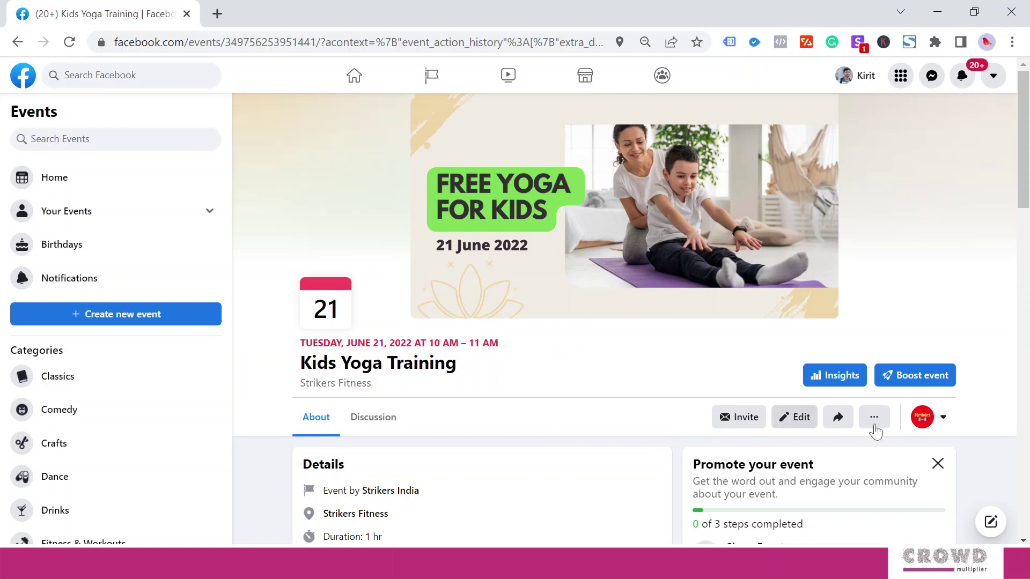
Switch to the personal profile and mark it as Going to the event.
left_click(943, 422)
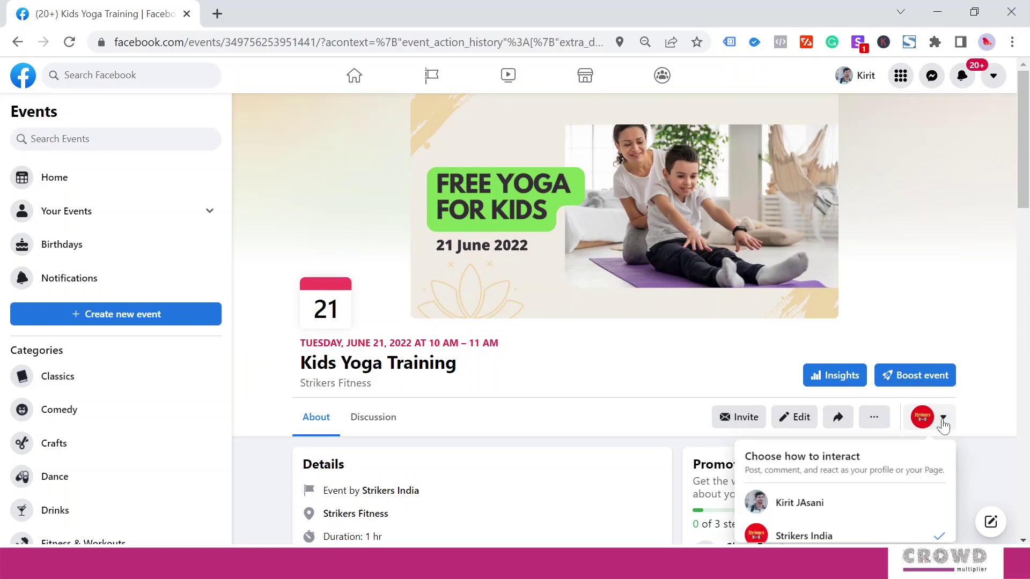
left_click(821, 515)
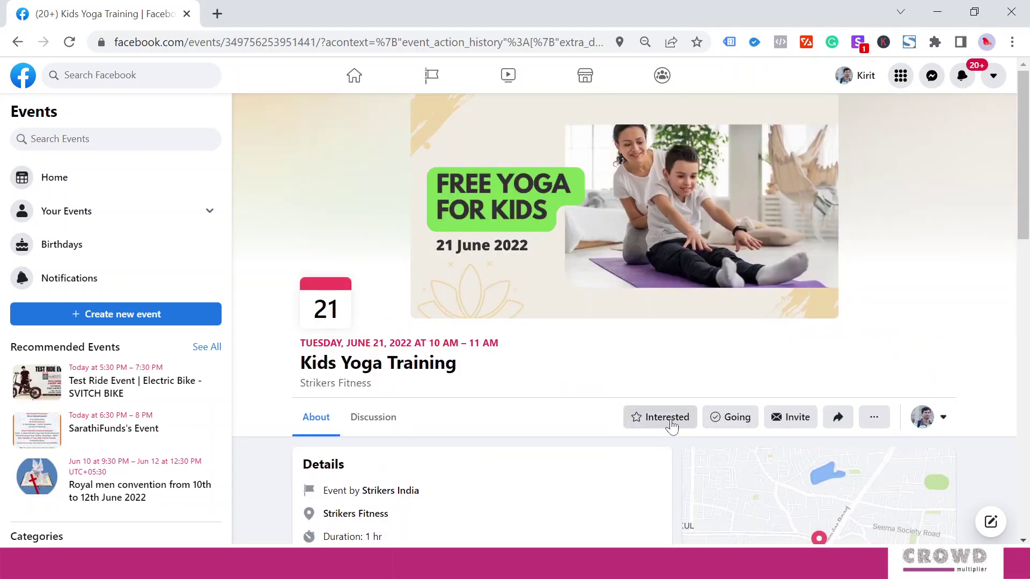
left_click(731, 418)
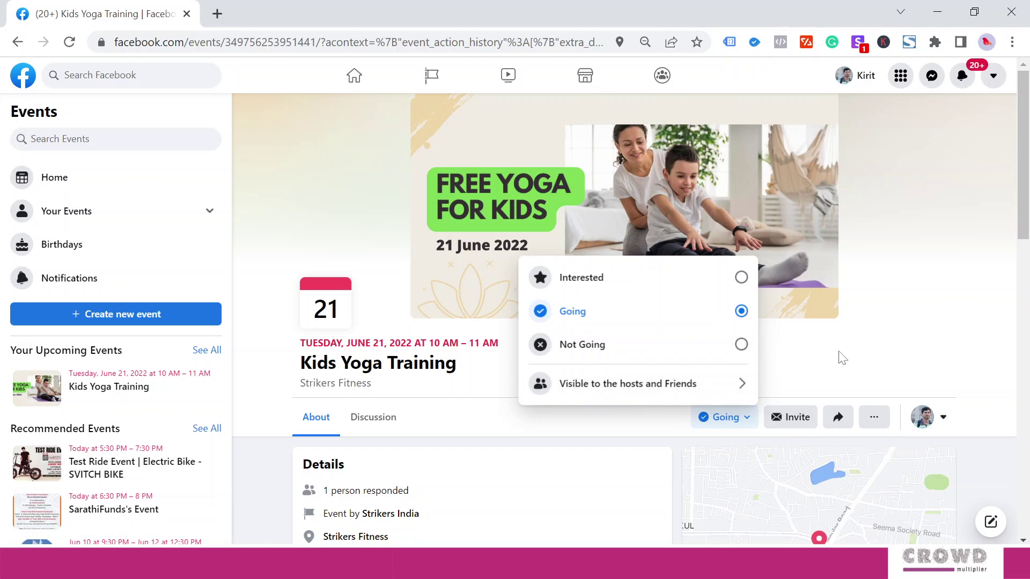
left_click(866, 351)
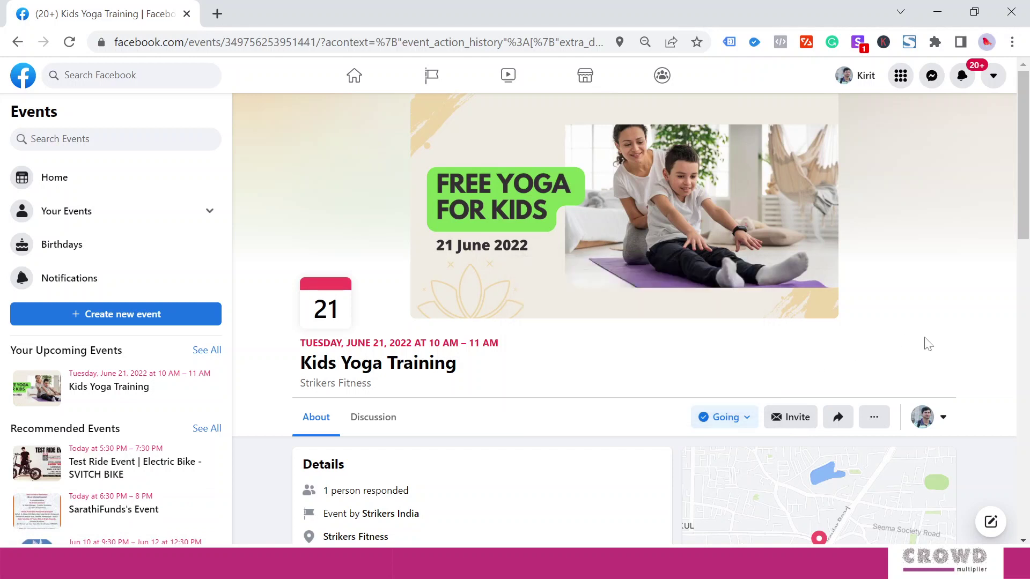
Switch back to Strikers India and confirm Insights shows 1 response with 0 people reached.
left_click(943, 418)
left_click(810, 535)
scroll(956, 201, "down", 3)
scroll(960, 200, "down", 6)
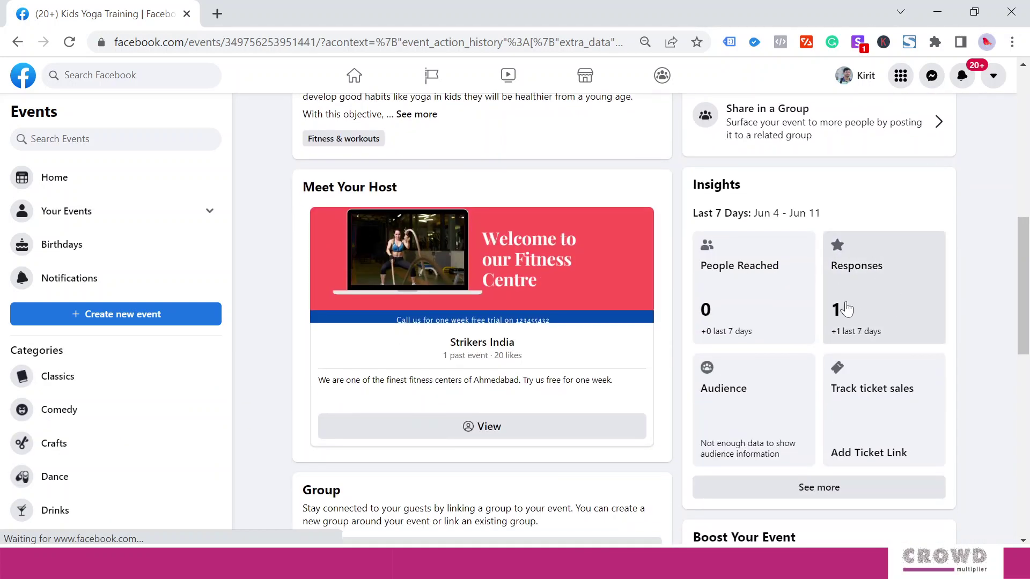
mouse_move(859, 283)
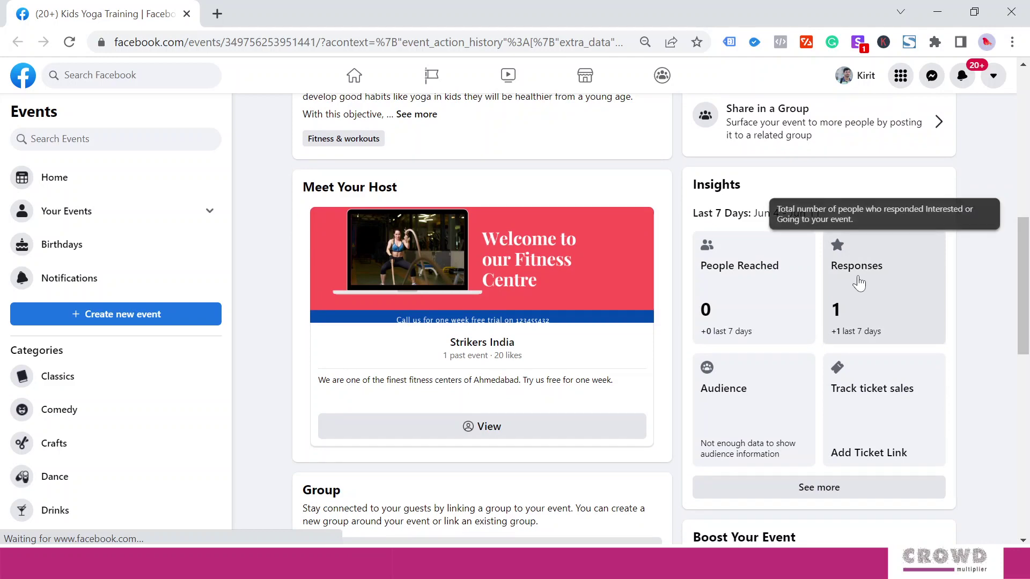
scroll(1016, 278, "up", 8)
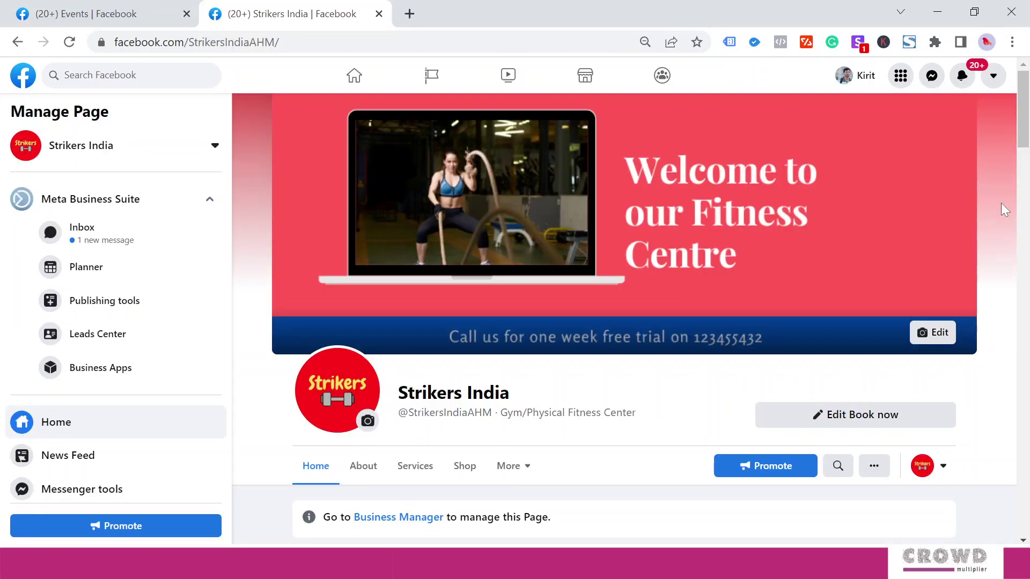
Scroll the Strikers India Page feed to the Kids Yoga Training event post, then back to the top.
scroll(1004, 209, "down", 10)
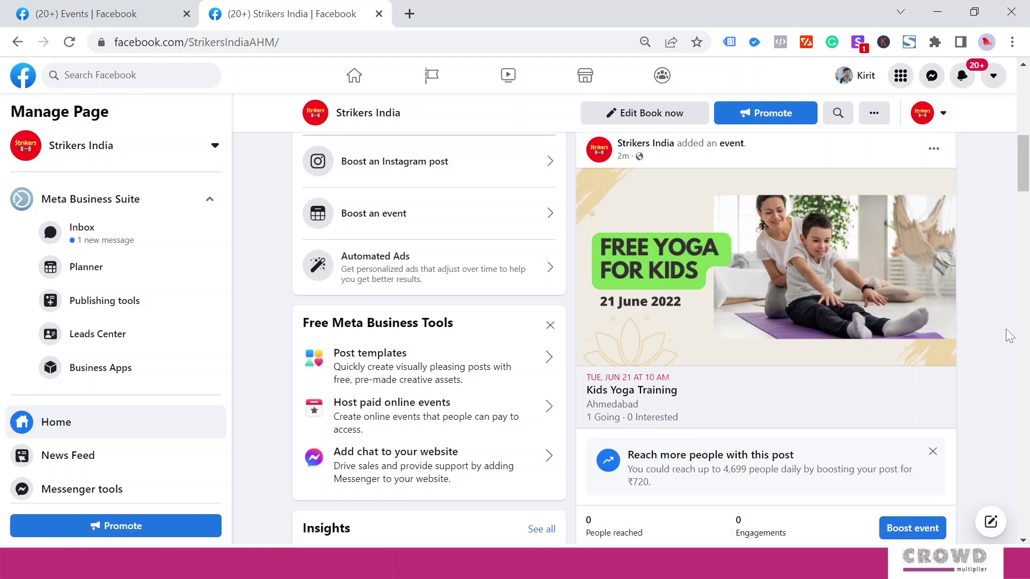
scroll(1010, 335, "up", 2)
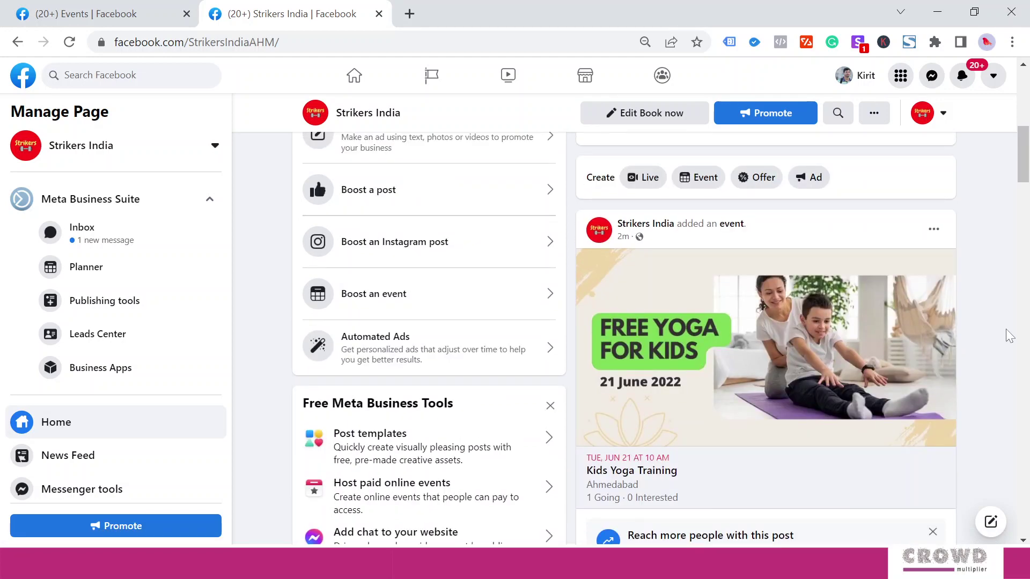
scroll(1010, 335, "up", 2)
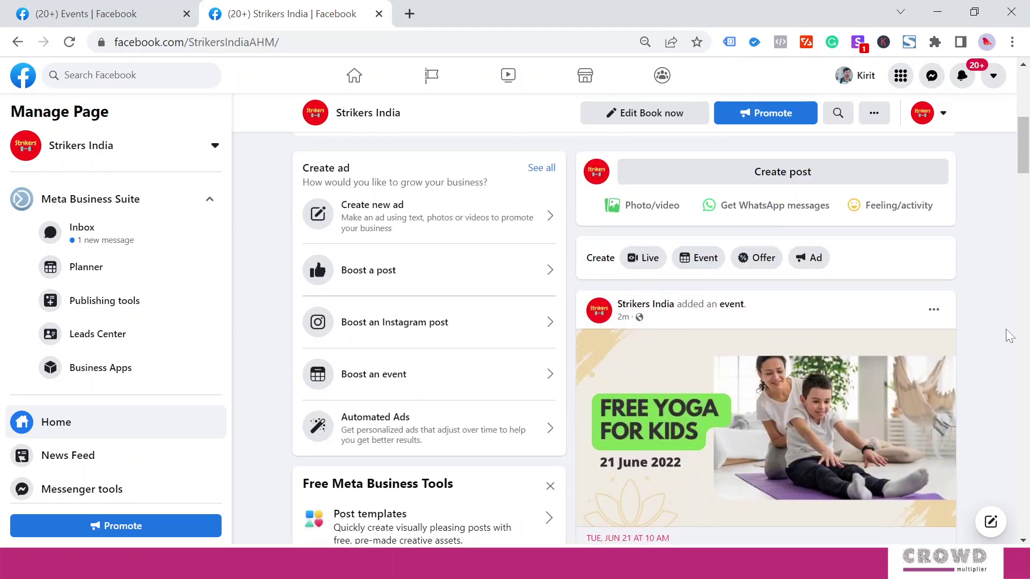
scroll(1010, 335, "up", 8)
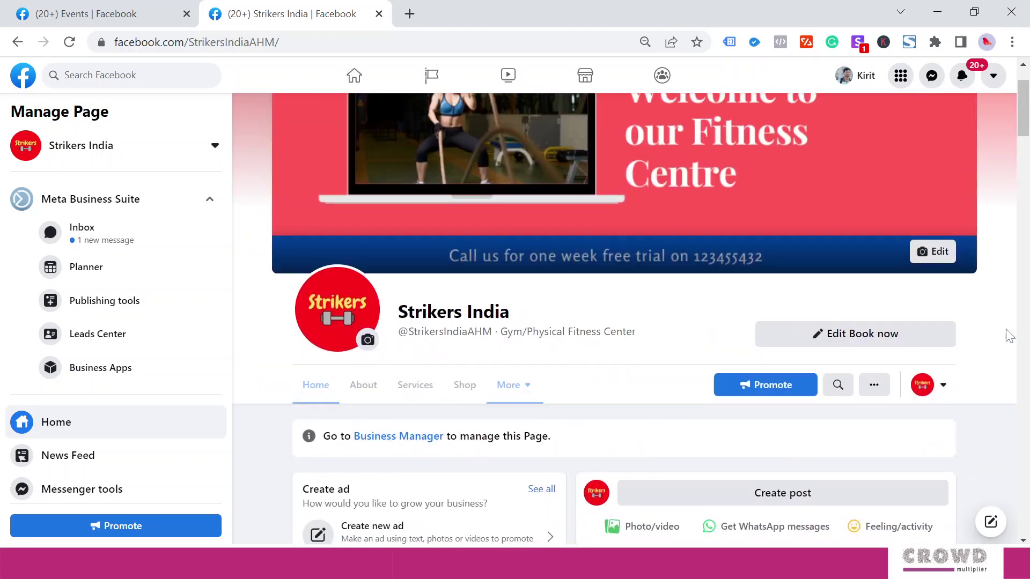